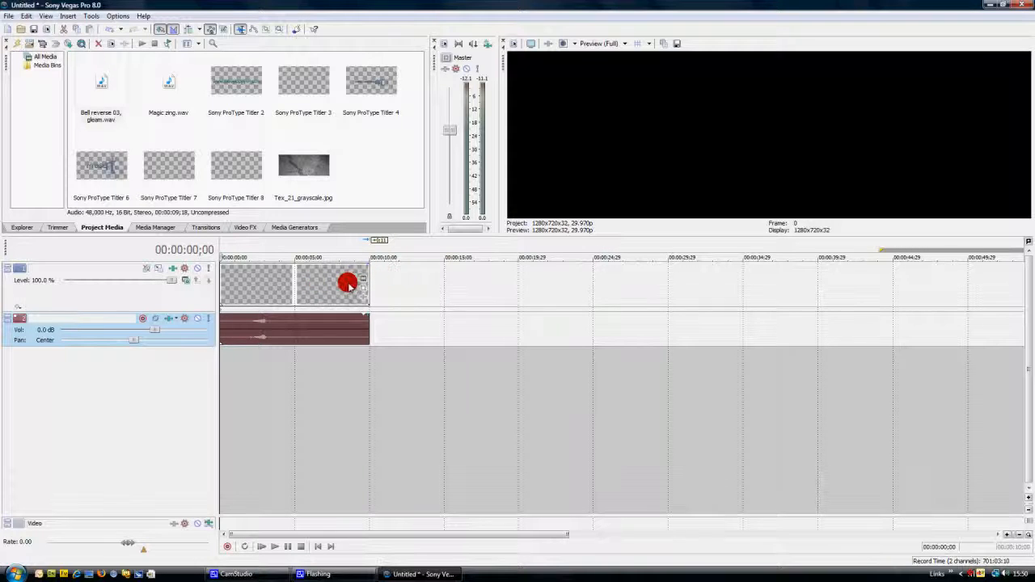
Insert a new video track above the existing title track and add an empty ProType Titler event at its start
{"action": "right_click", "coordinate": [321, 369]}
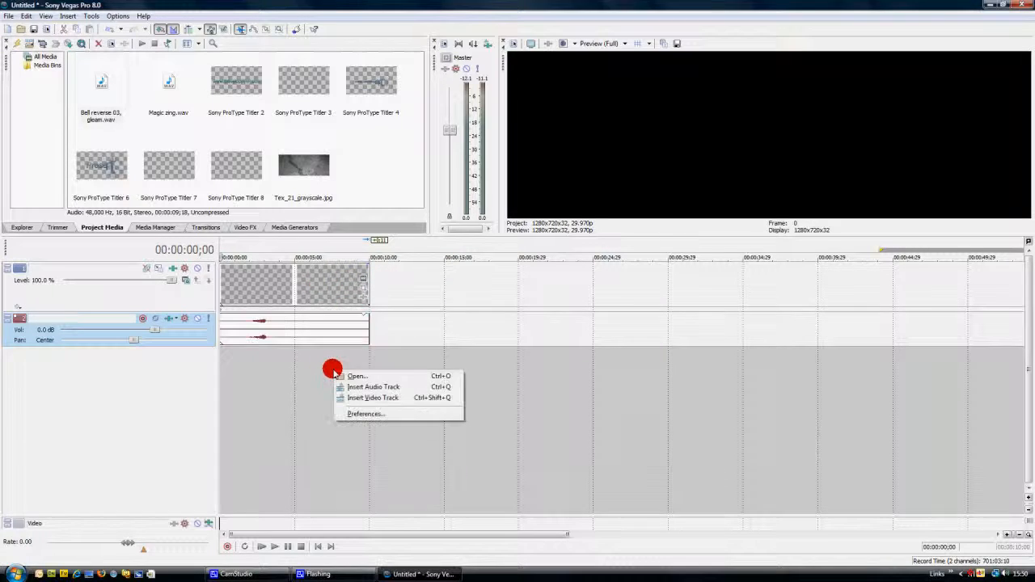
{"action": "left_click", "coordinate": [403, 396]}
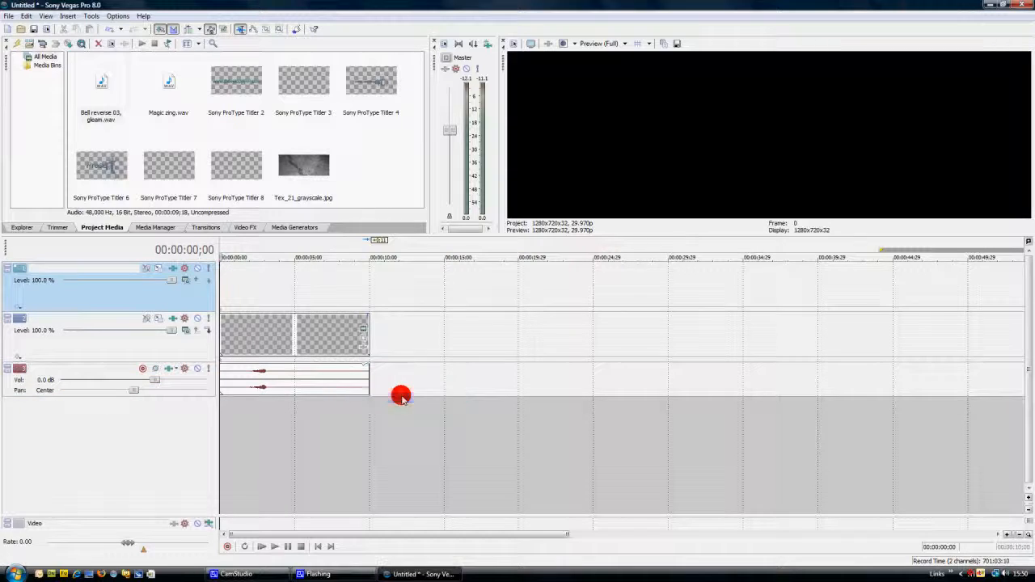
{"action": "left_click", "coordinate": [328, 340]}
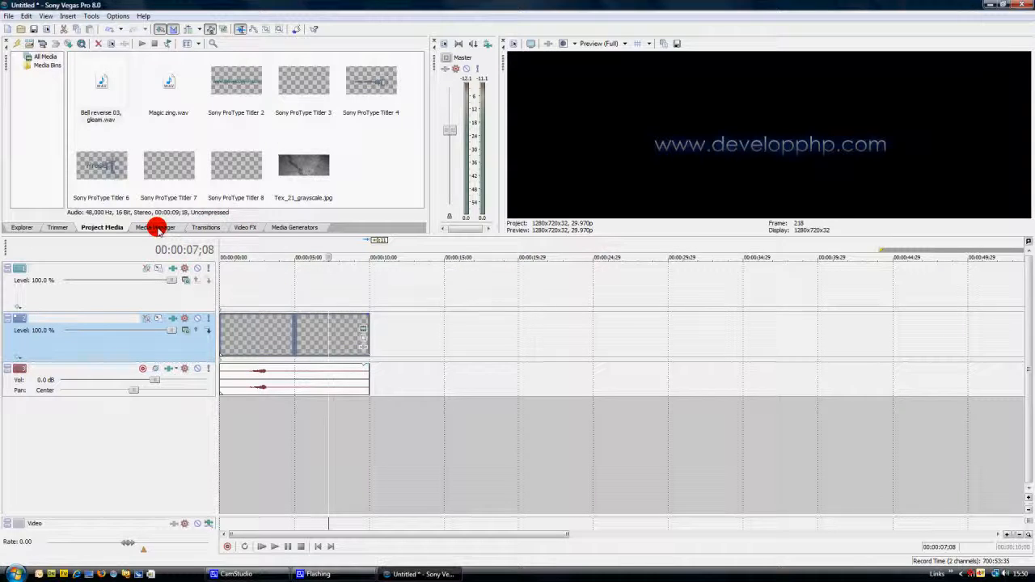
{"action": "left_click", "coordinate": [283, 228]}
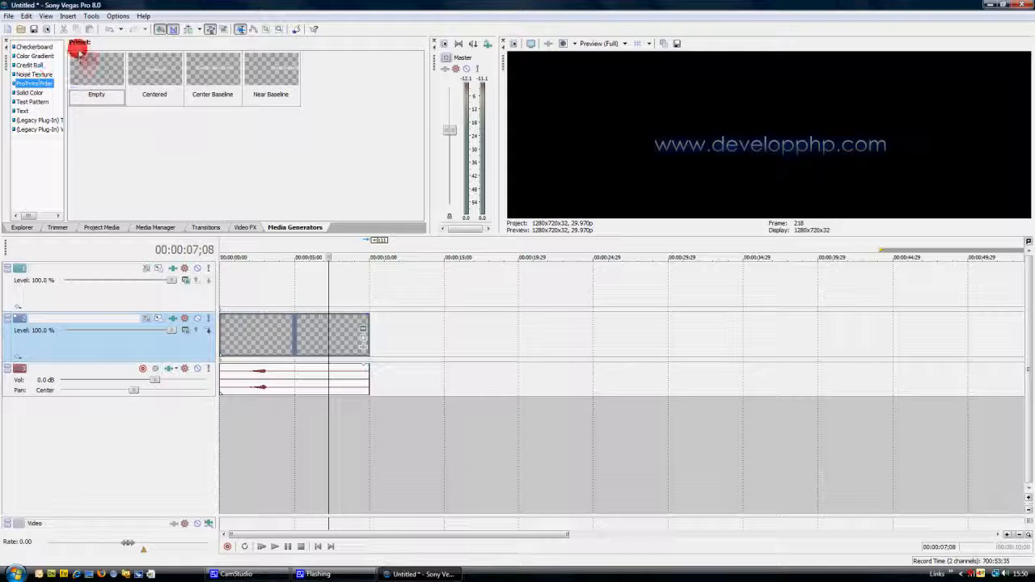
{"action": "left_click_drag", "start_coordinate": [227, 214], "coordinate": [218, 288]}
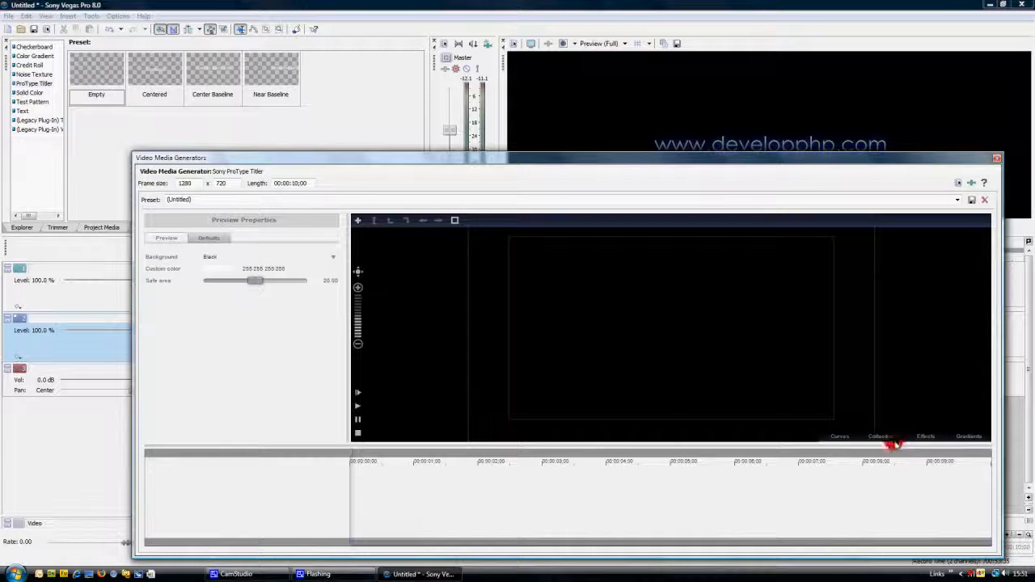
Add the Drop split collection animation to the titler's timeline and set its time position to about 5 seconds
{"action": "left_click", "coordinate": [889, 439]}
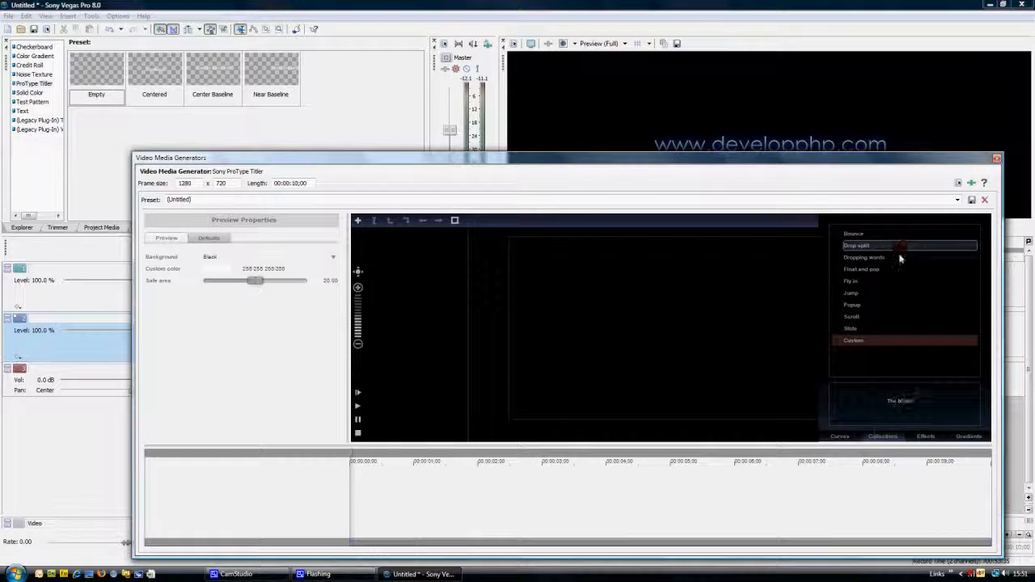
{"action": "left_click_drag", "start_coordinate": [904, 251], "coordinate": [477, 507]}
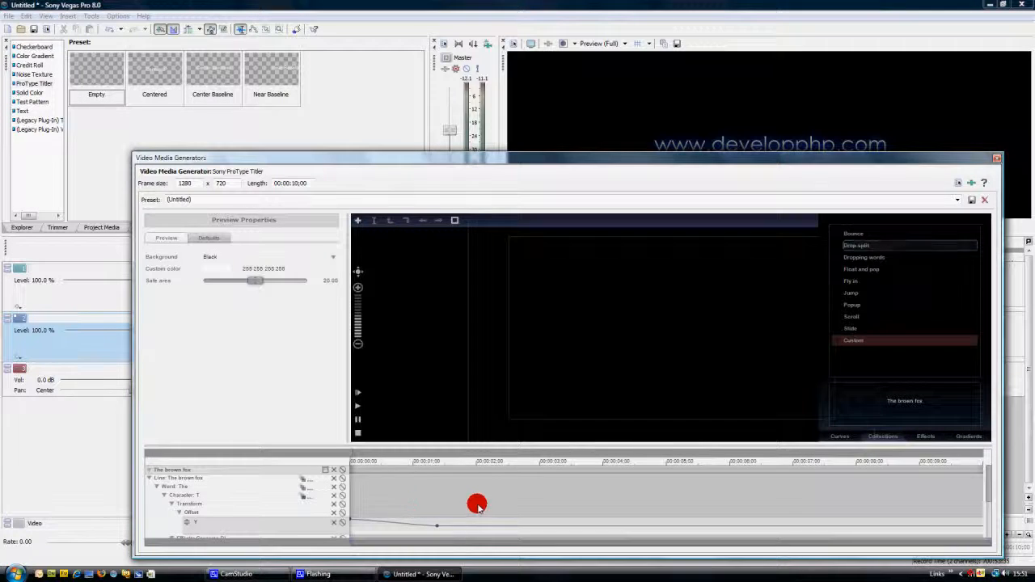
{"action": "left_click", "coordinate": [571, 490]}
{"action": "left_click_drag", "start_coordinate": [623, 491], "coordinate": [675, 491]}
Replace the placeholder text "The brown fox" with "Presents"
{"action": "left_click", "coordinate": [588, 309]}
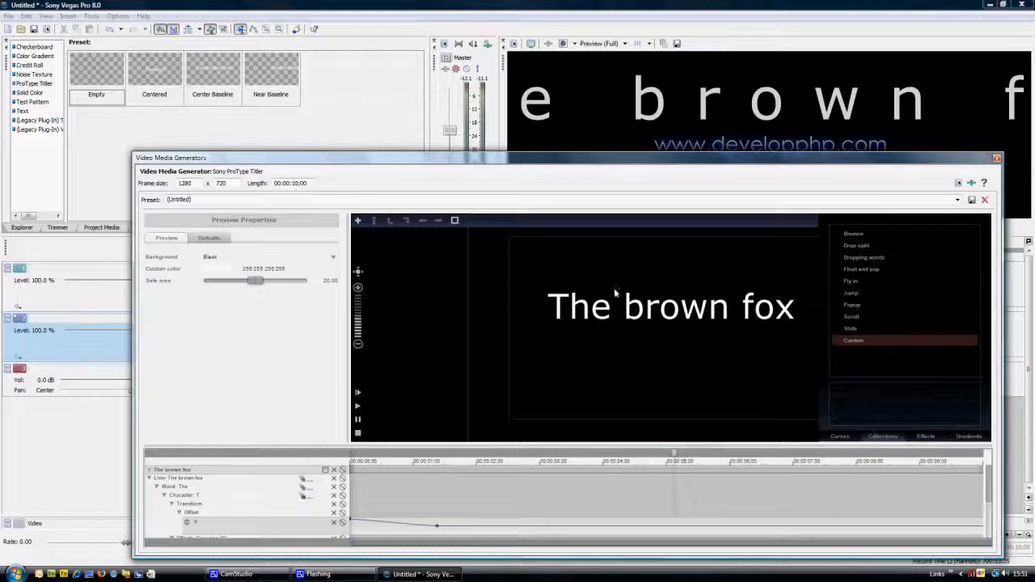
{"action": "left_click", "coordinate": [681, 309]}
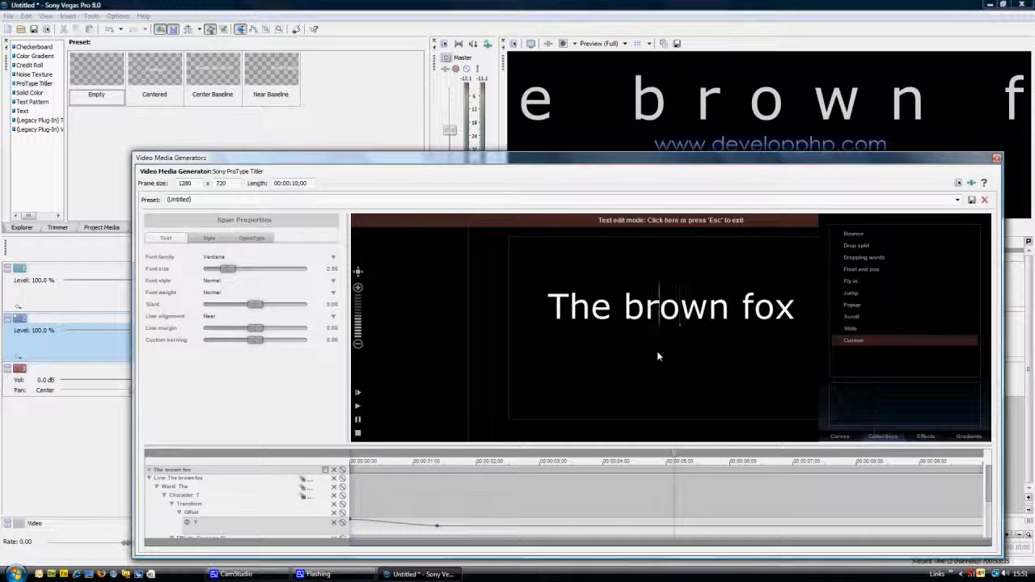
{"action": "key", "text": "Home"}
{"action": "key", "text": "Delete"}
{"action": "key", "text": "Delete"}
{"action": "key", "text": "Delete"}
{"action": "key", "text": "Delete"}
{"action": "key", "text": "Delete"}
{"action": "key", "text": "Delete"}
{"action": "key", "text": "Delete"}
{"action": "key", "text": "Delete"}
{"action": "key", "text": "Delete"}
{"action": "key", "text": "Delete"}
{"action": "key", "text": "Delete"}
{"action": "key", "text": "Delete"}
{"action": "key", "text": "Delete"}
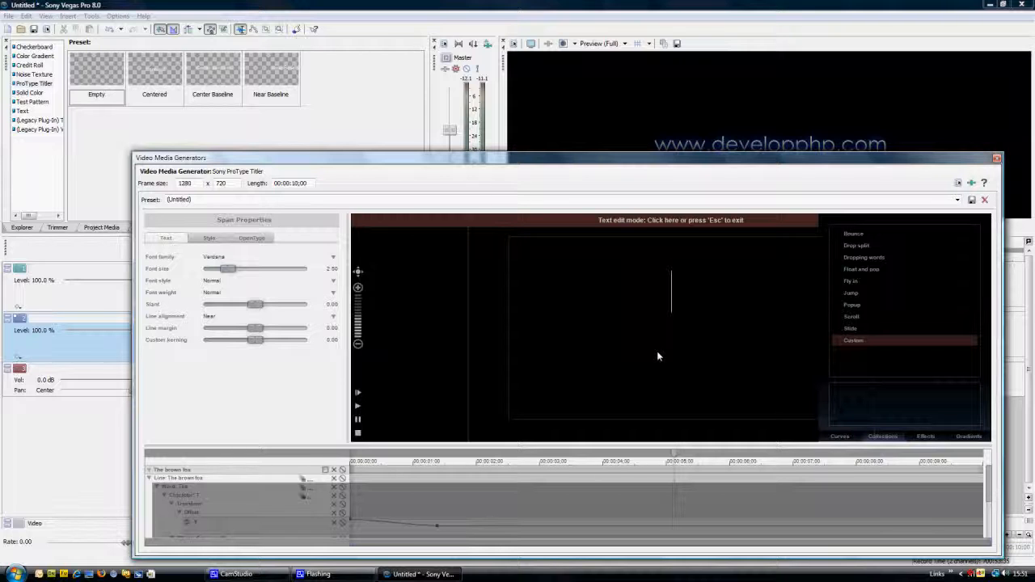
{"action": "type", "text": "Presents"}
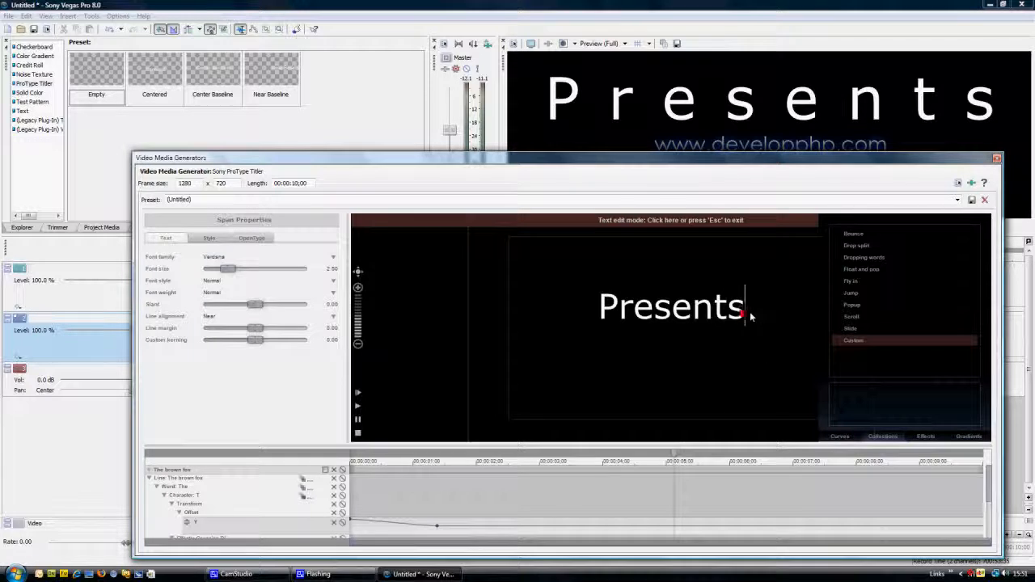
Set the font of the whole word "Presents" to Century Gothic and leave text editing
{"action": "left_click_drag", "start_coordinate": [748, 316], "coordinate": [549, 314]}
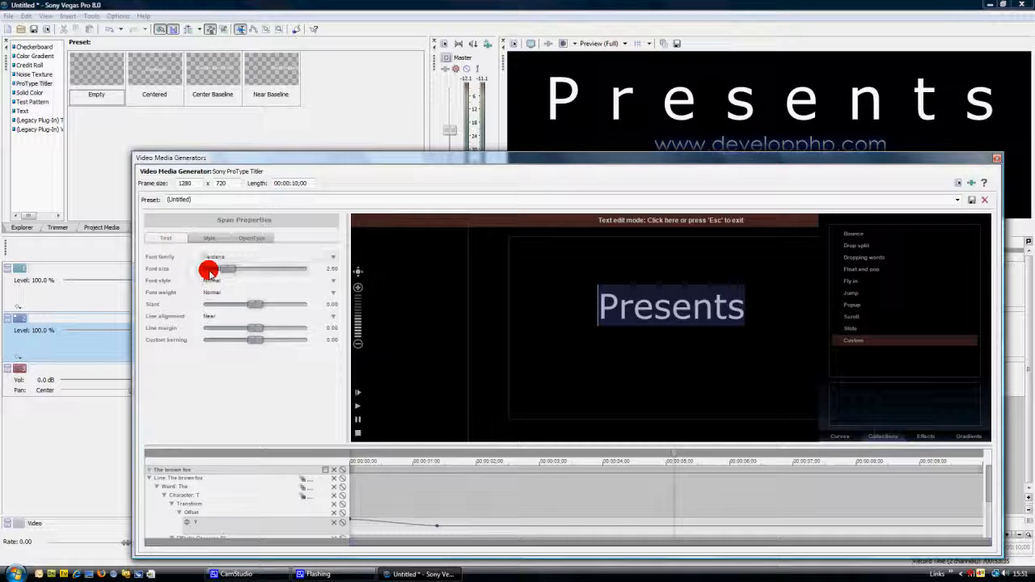
{"action": "left_click", "coordinate": [245, 258]}
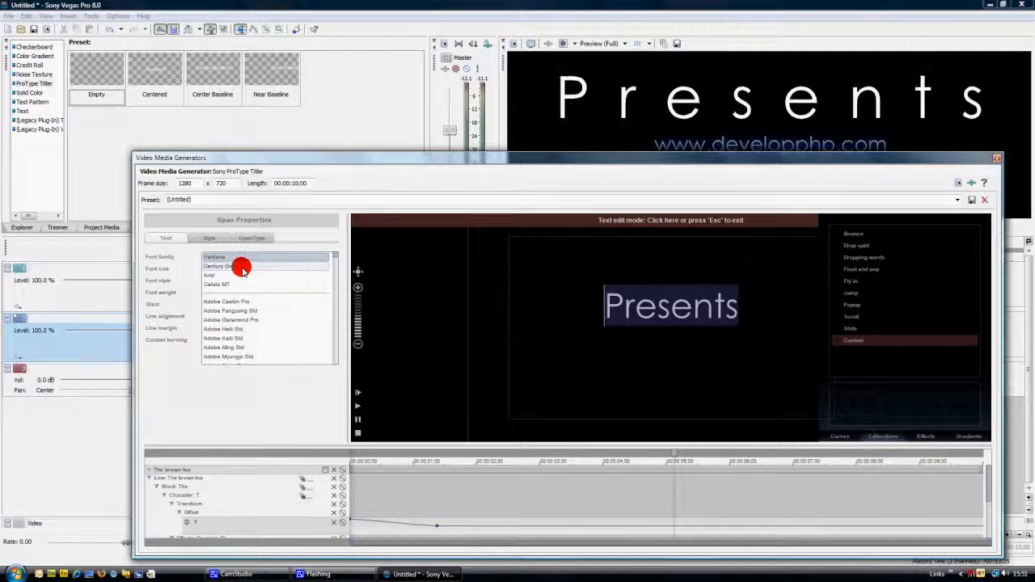
{"action": "left_click", "coordinate": [242, 267]}
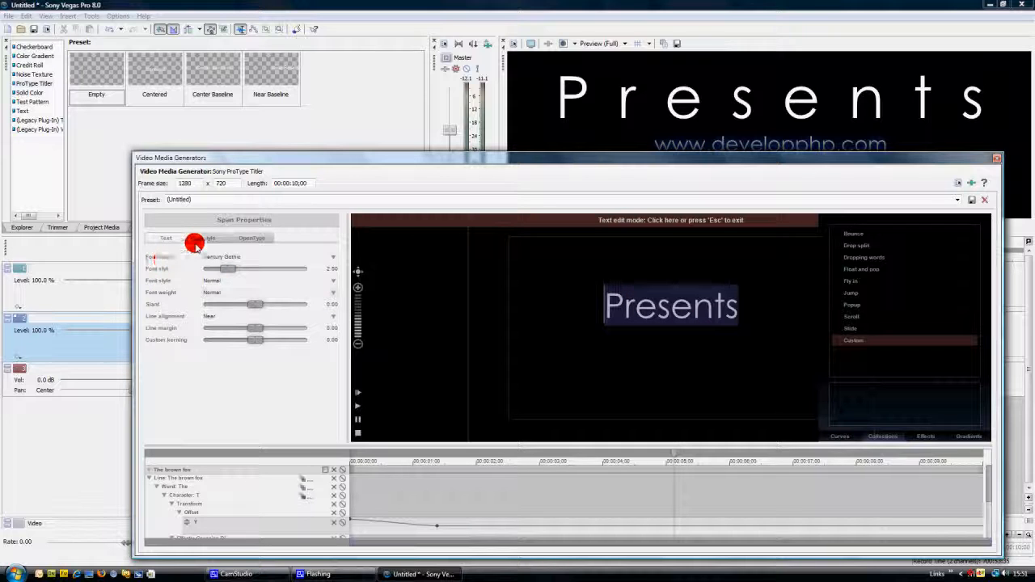
{"action": "left_click", "coordinate": [517, 221]}
Enable the gradient fill on the "Presents" text block and check its start and end colours, keeping the end colour's value at 100
{"action": "left_click", "coordinate": [202, 238]}
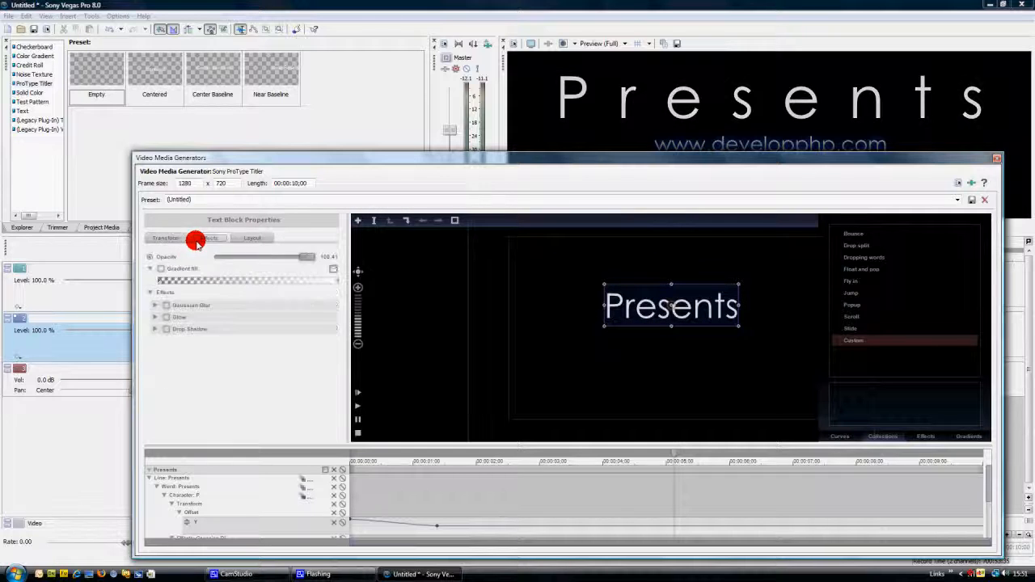
{"action": "left_click", "coordinate": [161, 270]}
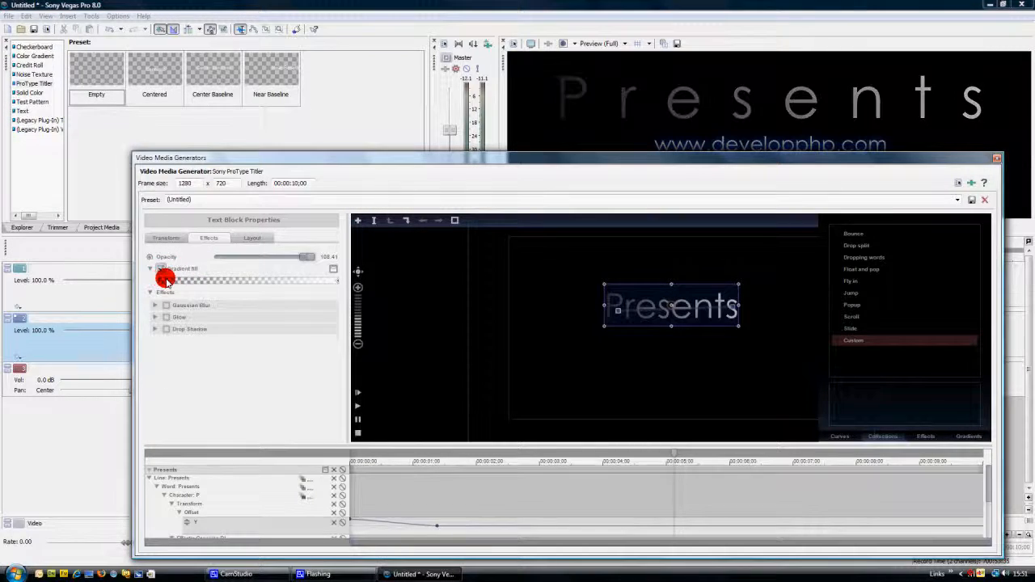
{"action": "left_click_drag", "start_coordinate": [215, 289], "coordinate": [148, 291]}
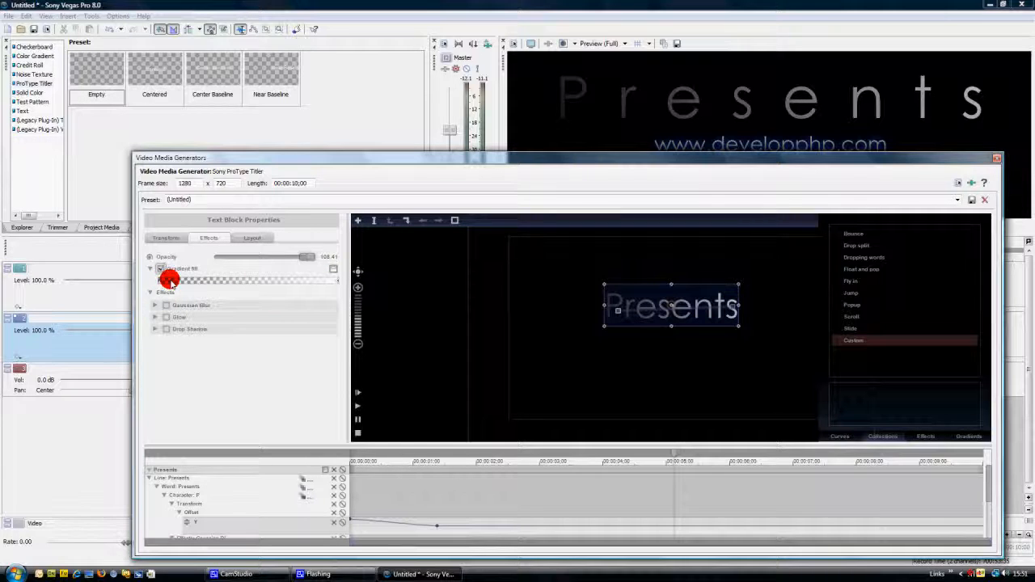
{"action": "left_click", "coordinate": [160, 281]}
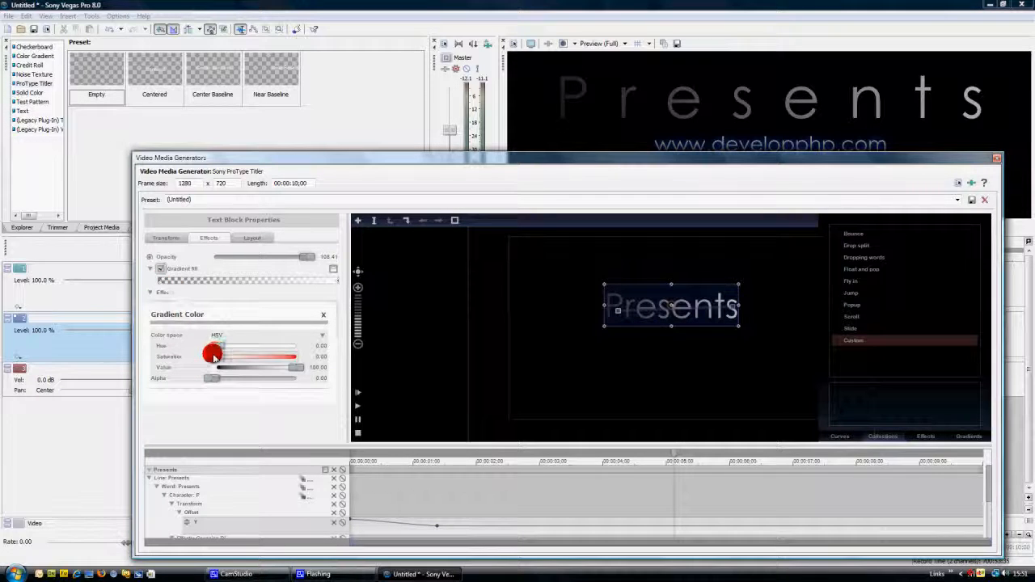
{"action": "left_click", "coordinate": [194, 292]}
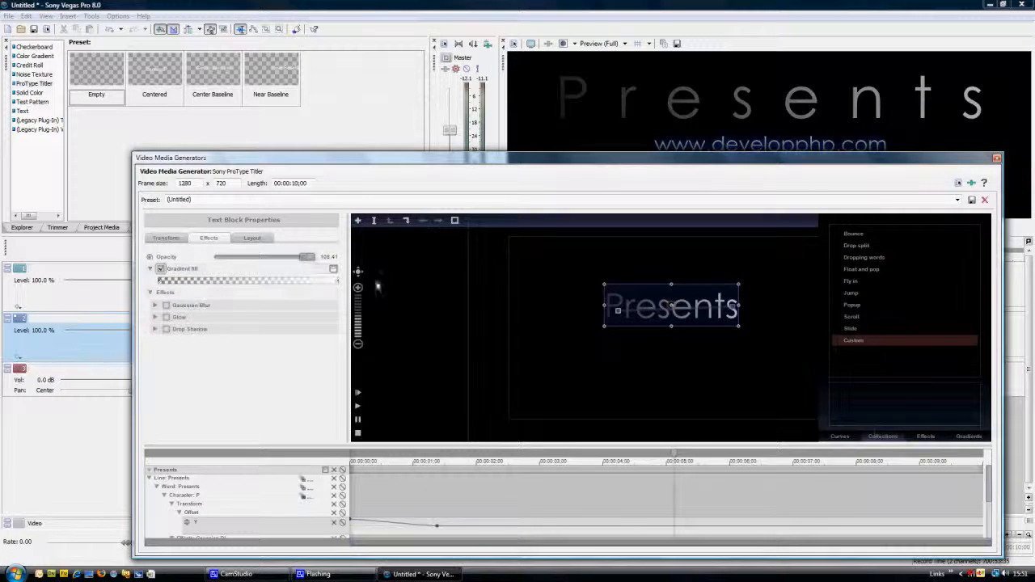
{"action": "left_click", "coordinate": [335, 280]}
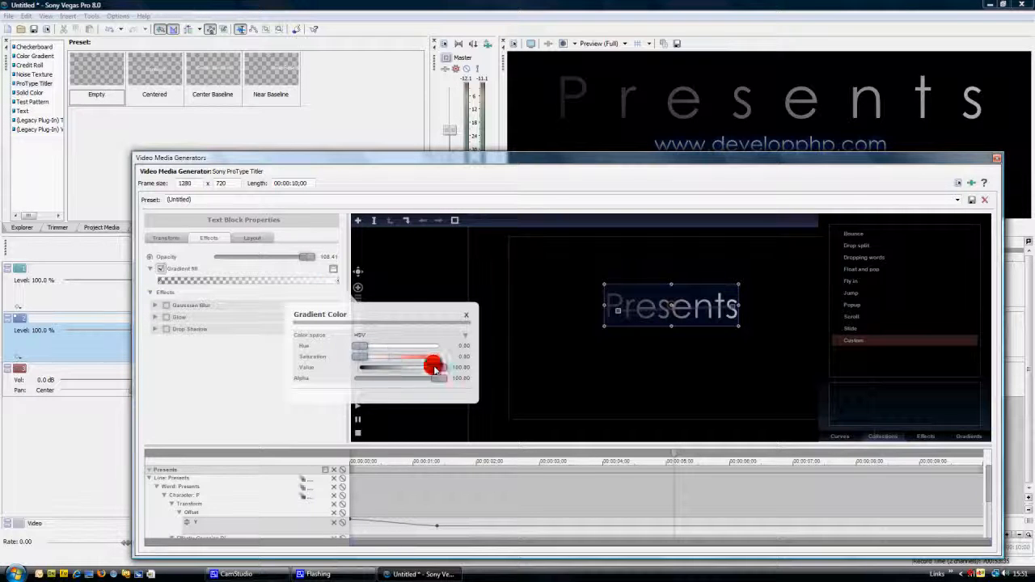
{"action": "mouse_move", "coordinate": [434, 368]}
{"action": "left_mouse_down"}
{"action": "mouse_move", "coordinate": [326, 366]}
{"action": "mouse_move", "coordinate": [437, 367]}
{"action": "left_mouse_up"}
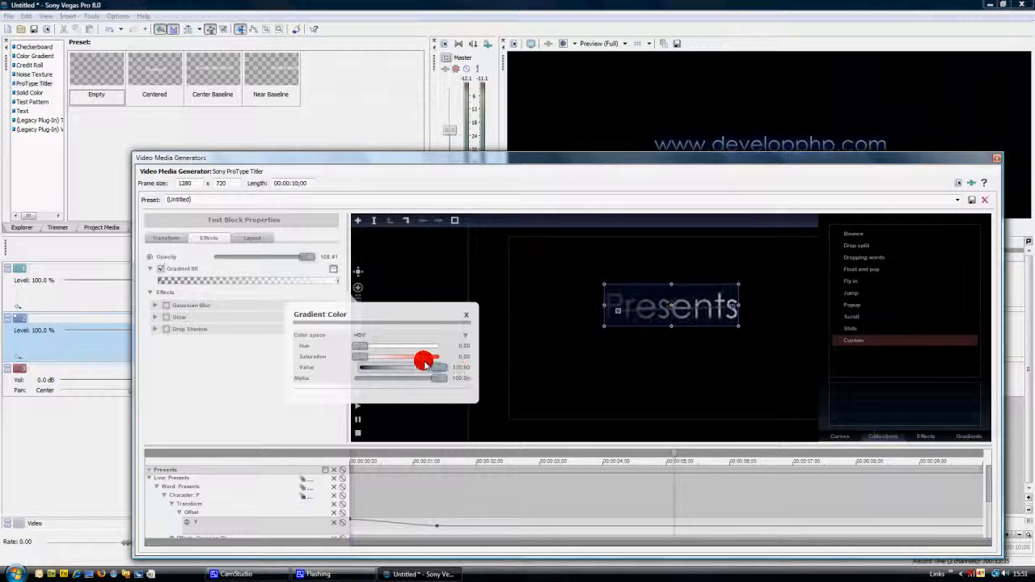
{"action": "left_click", "coordinate": [469, 313]}
Preview the title animation and move the "Presents" block just below the web address, to an offset of about X 0.25, Y -1.54
{"action": "left_click", "coordinate": [169, 240]}
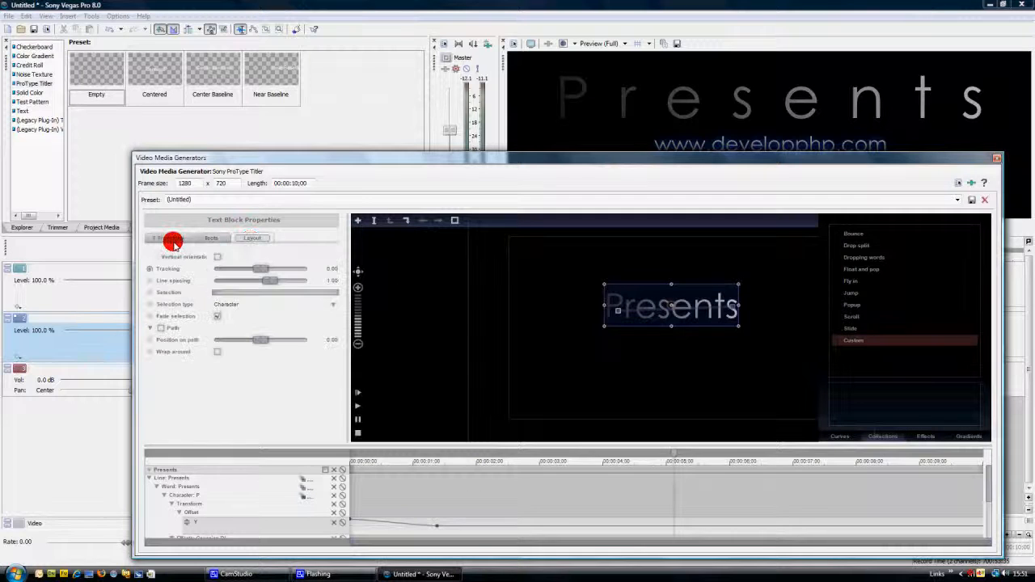
{"action": "left_click", "coordinate": [358, 402]}
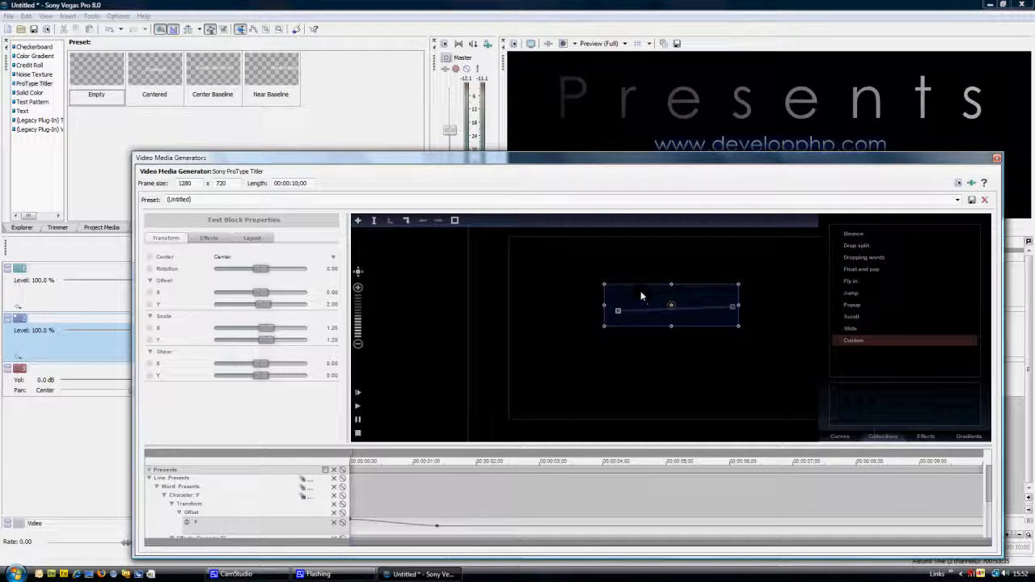
{"action": "left_click_drag", "start_coordinate": [641, 295], "coordinate": [646, 304]}
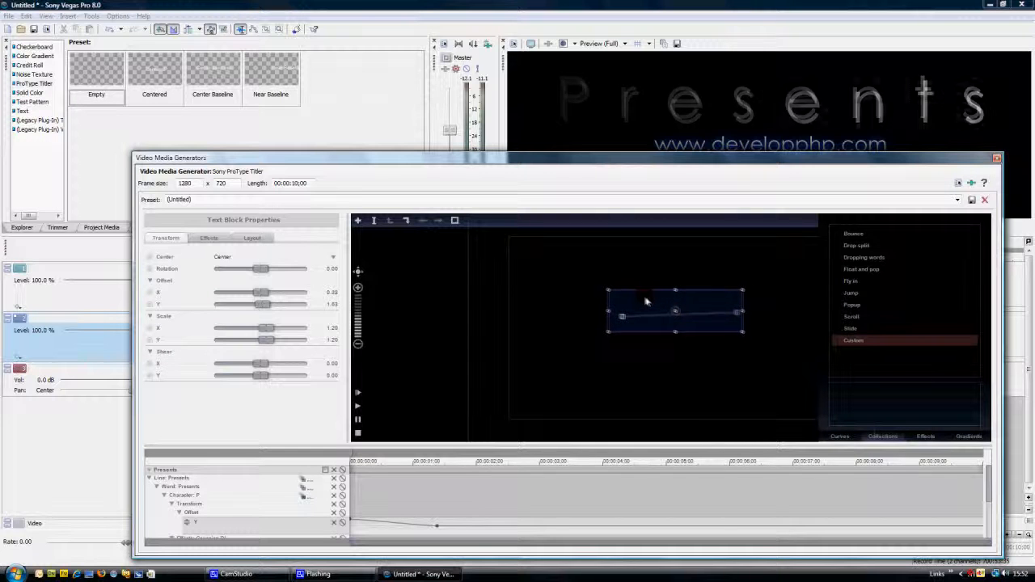
{"action": "left_click_drag", "start_coordinate": [670, 166], "coordinate": [774, 243]}
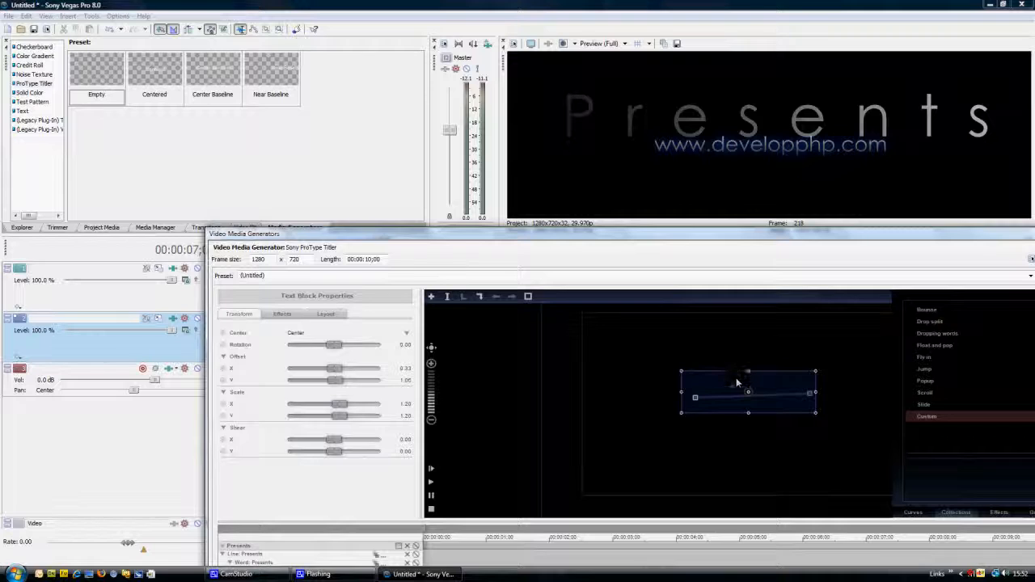
{"action": "left_click_drag", "start_coordinate": [732, 386], "coordinate": [730, 407]}
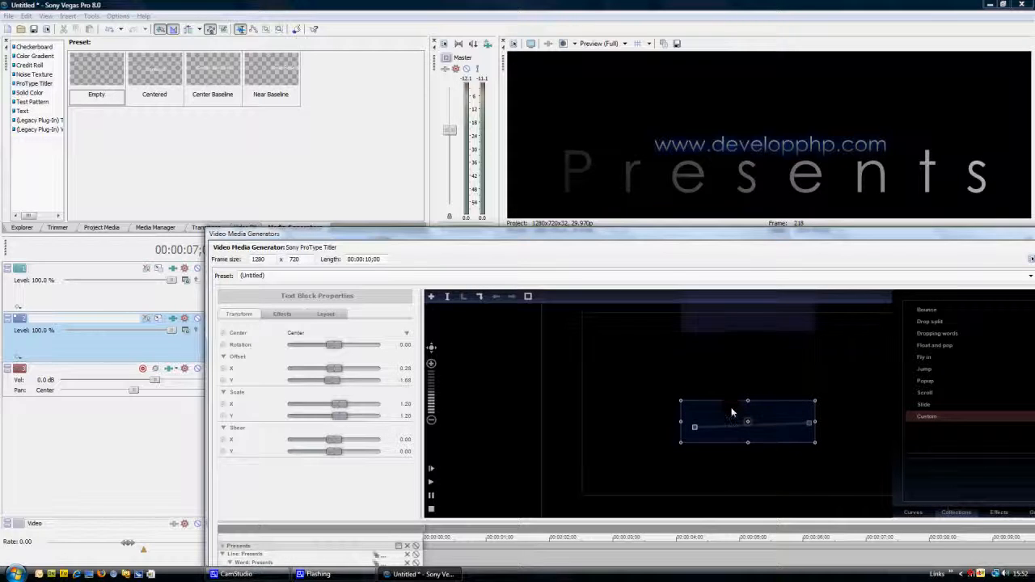
{"action": "left_click", "coordinate": [229, 311]}
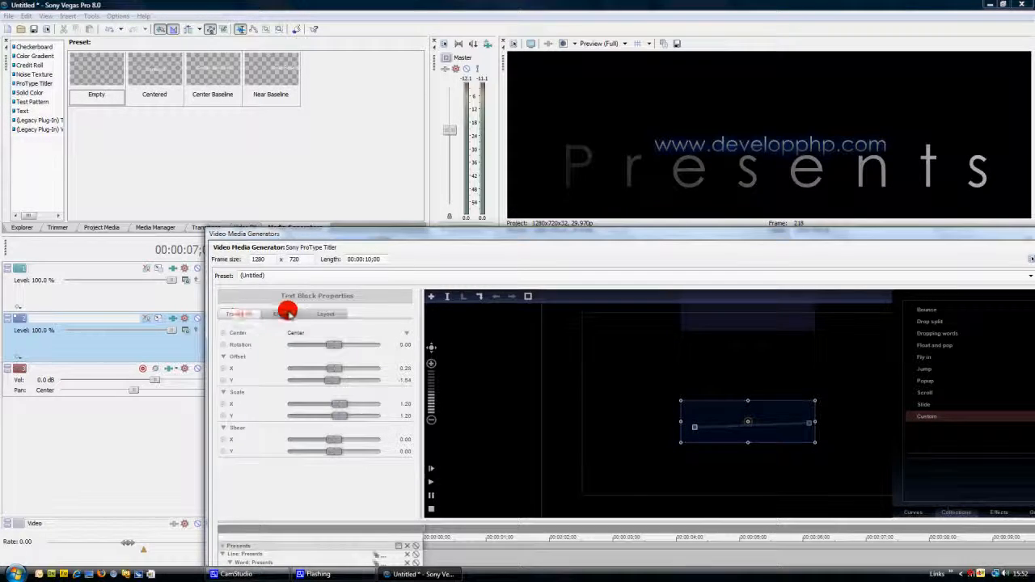
Enable the glow effect with a blue colour of about RGB 19, 124, 255 and turn on the drop shadow for the text block
{"action": "left_click", "coordinate": [287, 315]}
{"action": "left_click", "coordinate": [234, 392]}
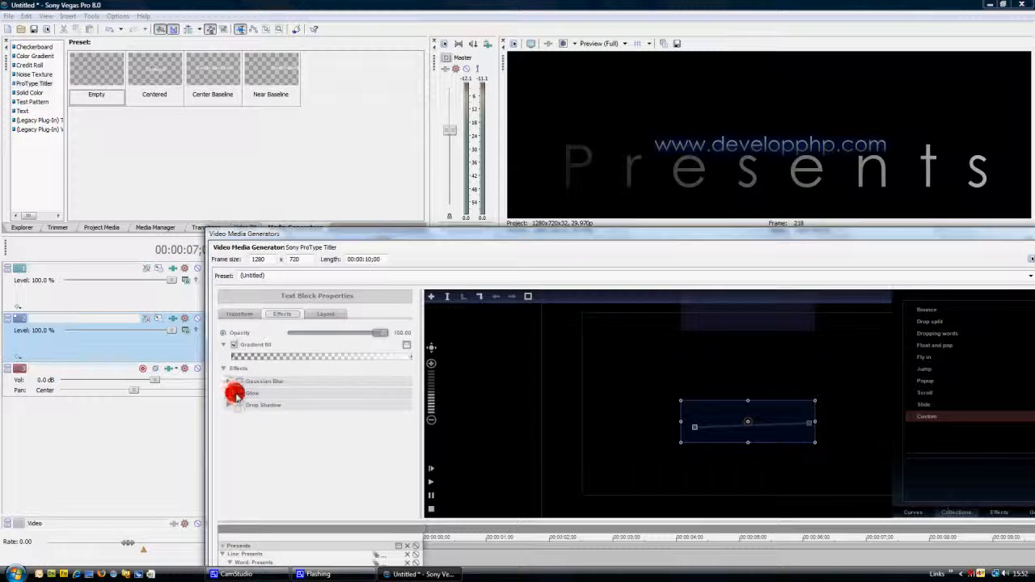
{"action": "left_click", "coordinate": [249, 406]}
{"action": "left_click", "coordinate": [226, 394]}
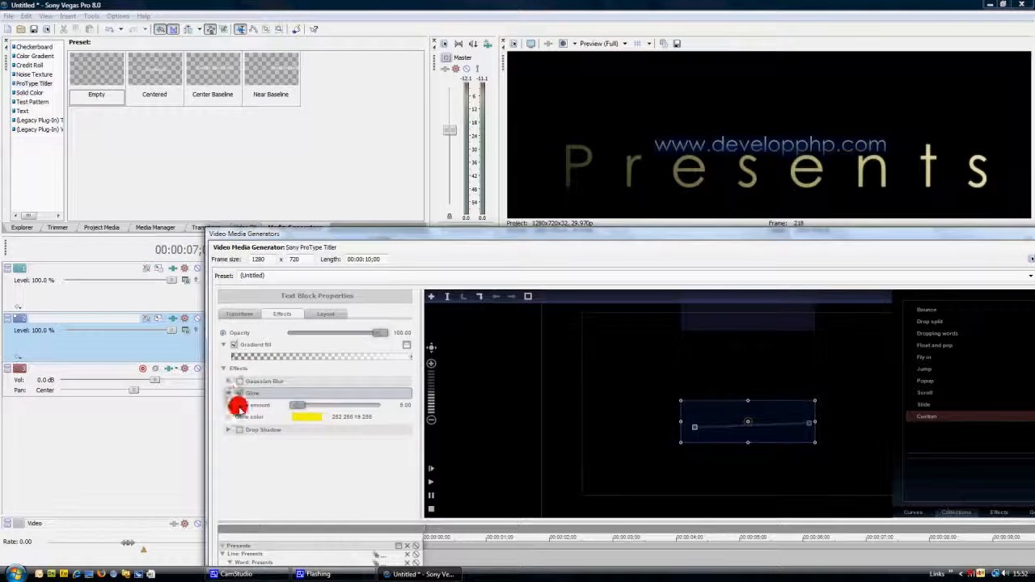
{"action": "left_click", "coordinate": [303, 417]}
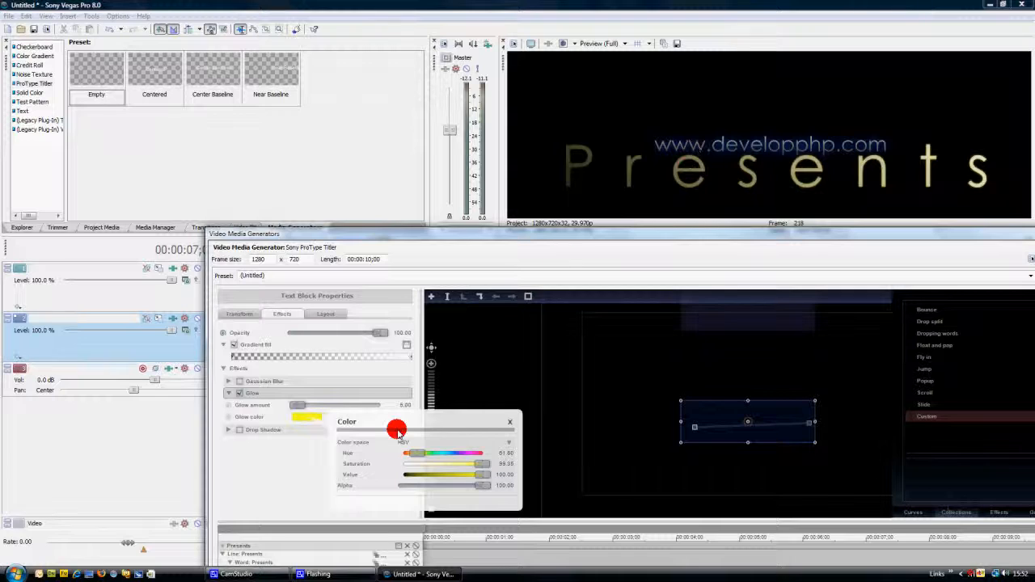
{"action": "left_click_drag", "start_coordinate": [407, 455], "coordinate": [437, 454]}
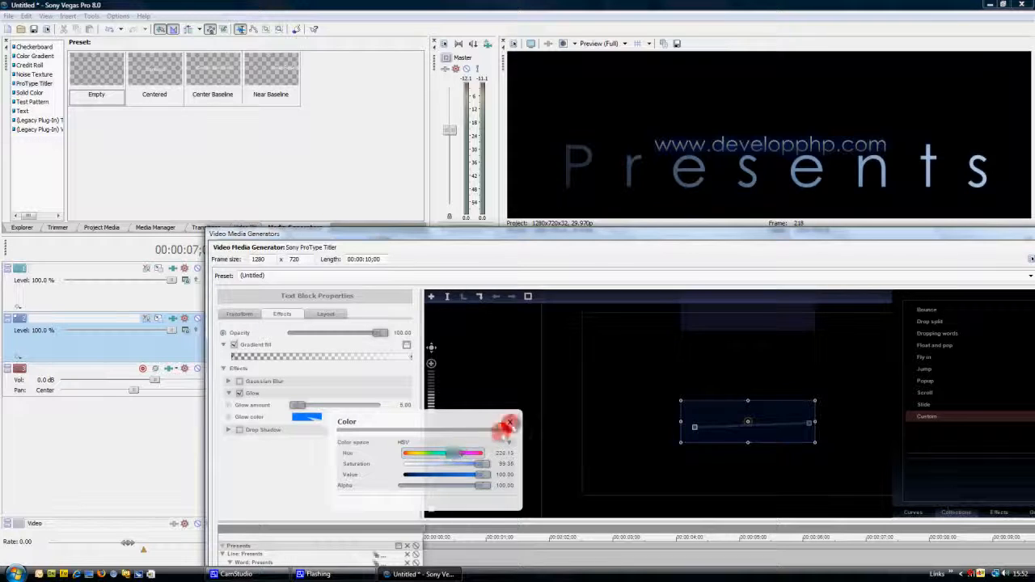
{"action": "left_click", "coordinate": [510, 422]}
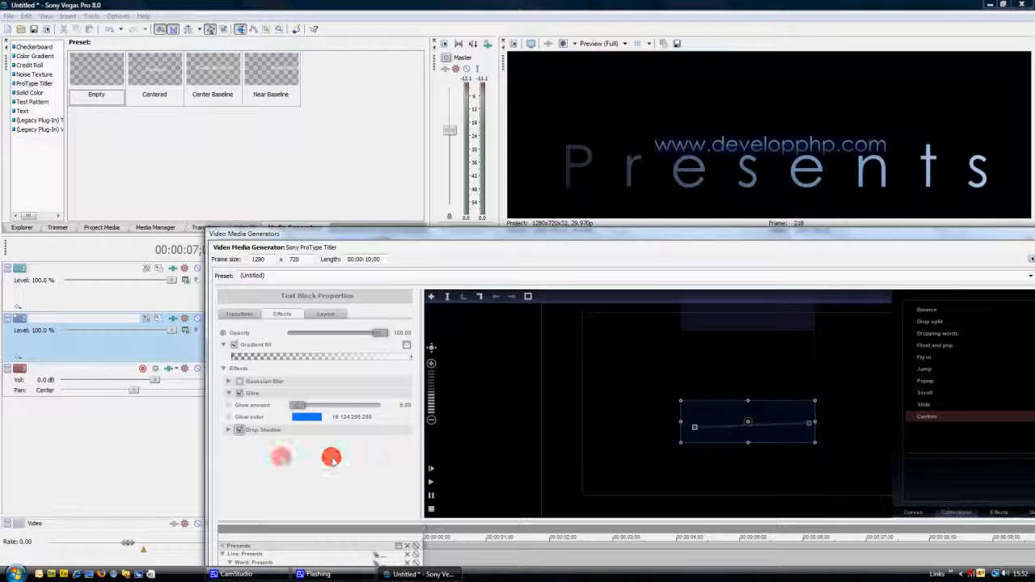
Close the title generator and play back the project to review the combined titles
{"action": "left_click_drag", "start_coordinate": [734, 238], "coordinate": [644, 220]}
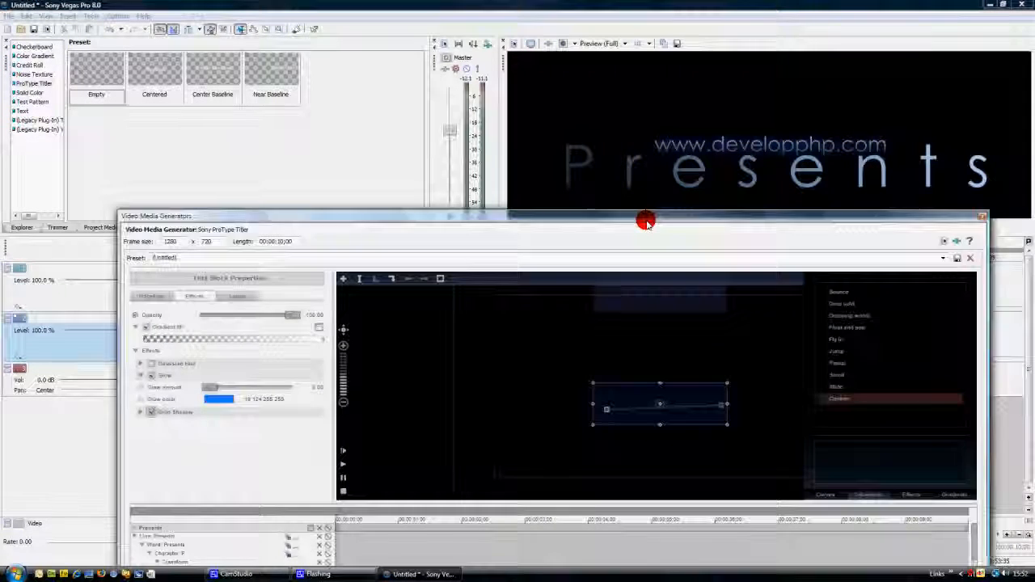
{"action": "left_click", "coordinate": [979, 216]}
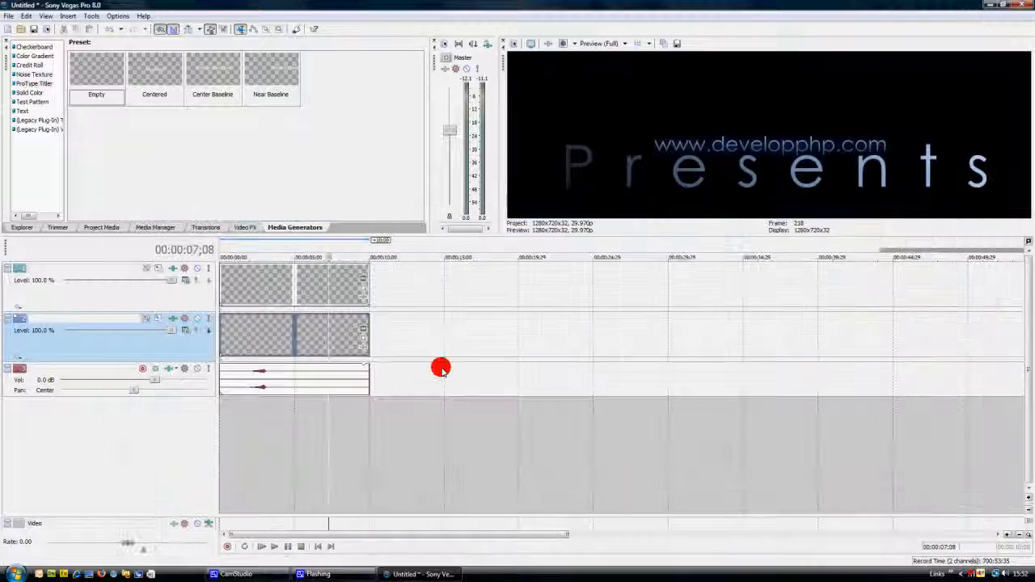
{"action": "left_click", "coordinate": [258, 546]}
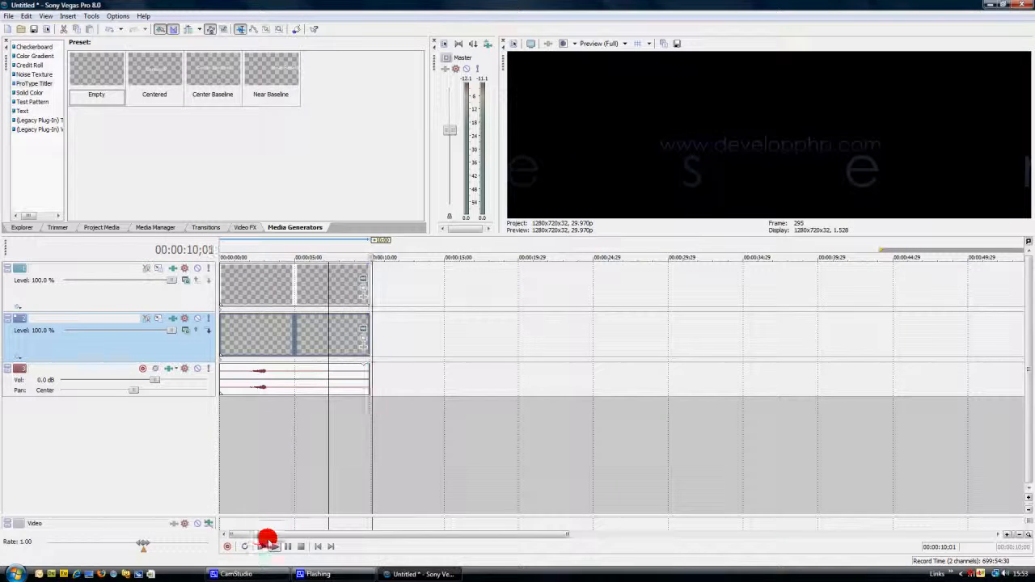
Stop the playback, set the video preview quality to Draft (Full), and play the project from the start to compare
{"action": "left_click", "coordinate": [300, 546]}
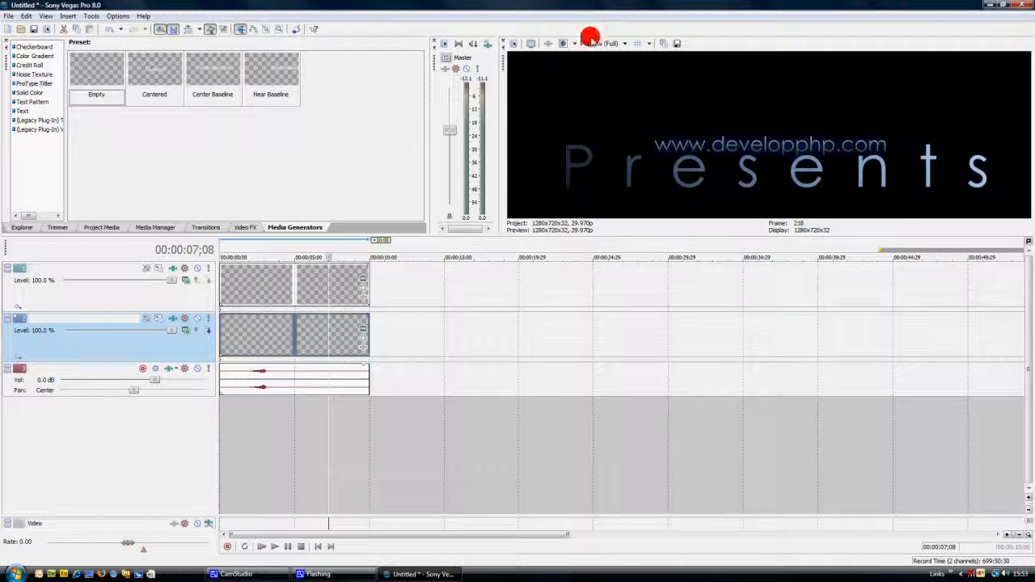
{"action": "left_click", "coordinate": [593, 43]}
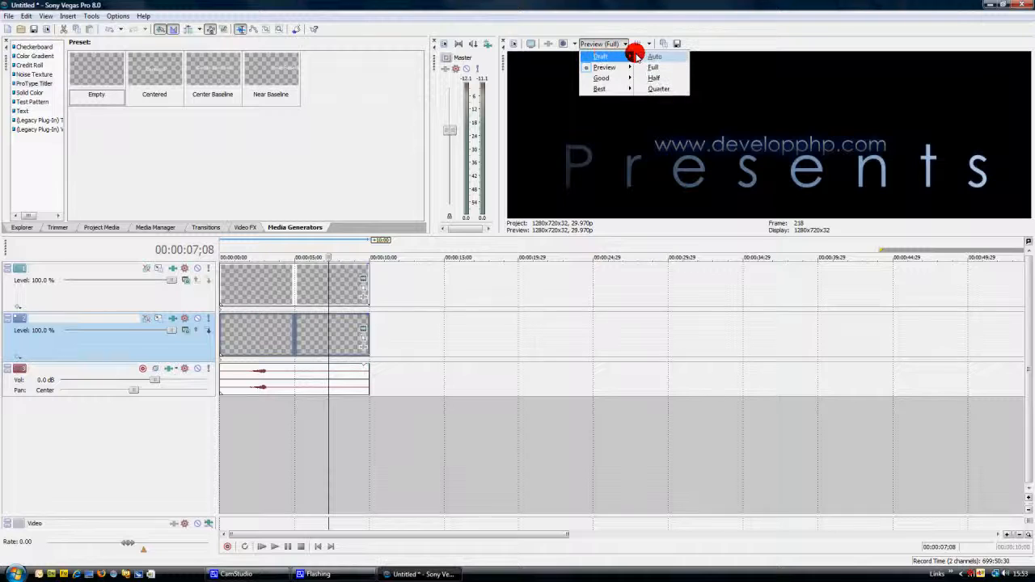
{"action": "left_click", "coordinate": [653, 67]}
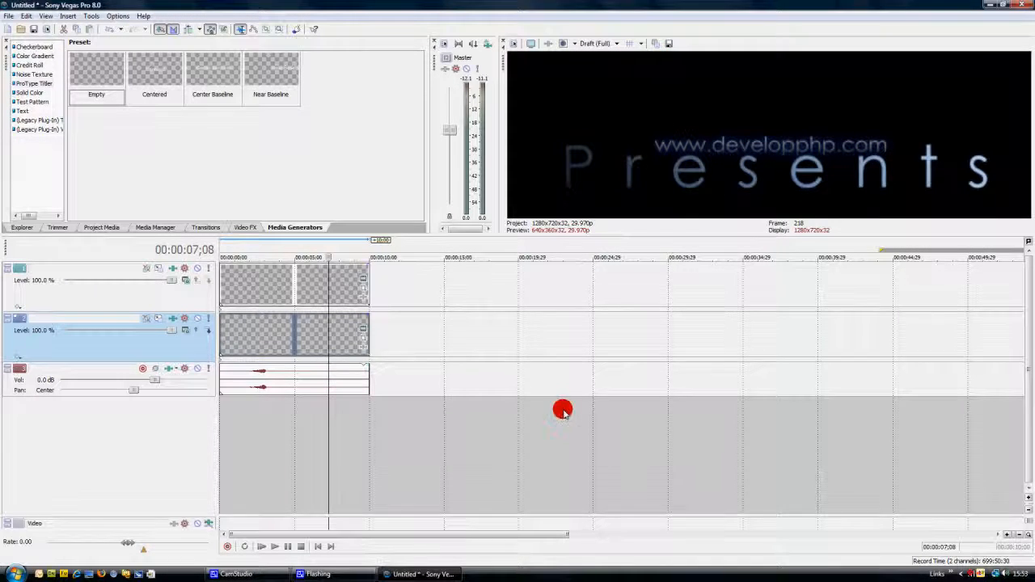
{"action": "left_click", "coordinate": [261, 546]}
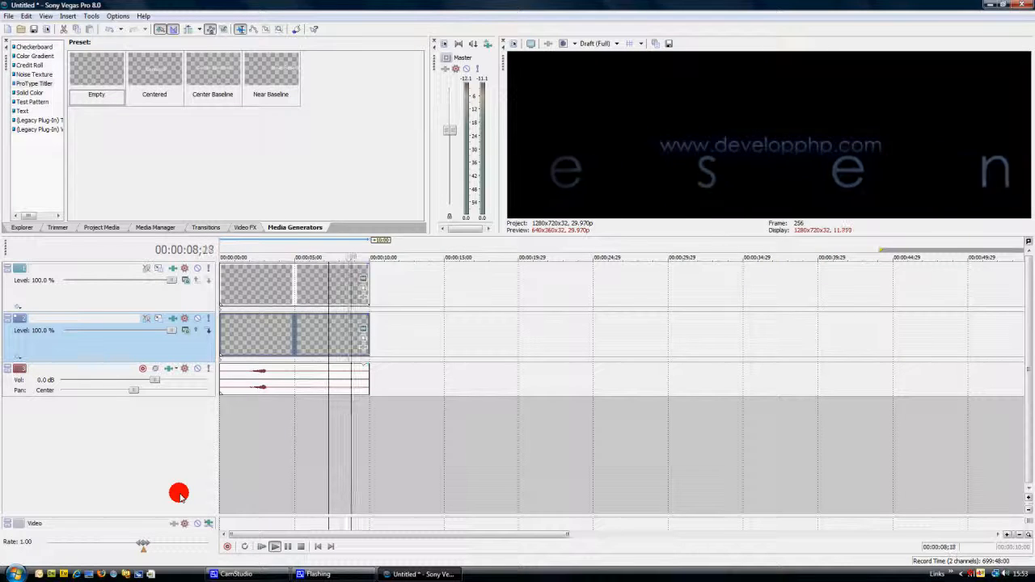
{"action": "left_click", "coordinate": [279, 542]}
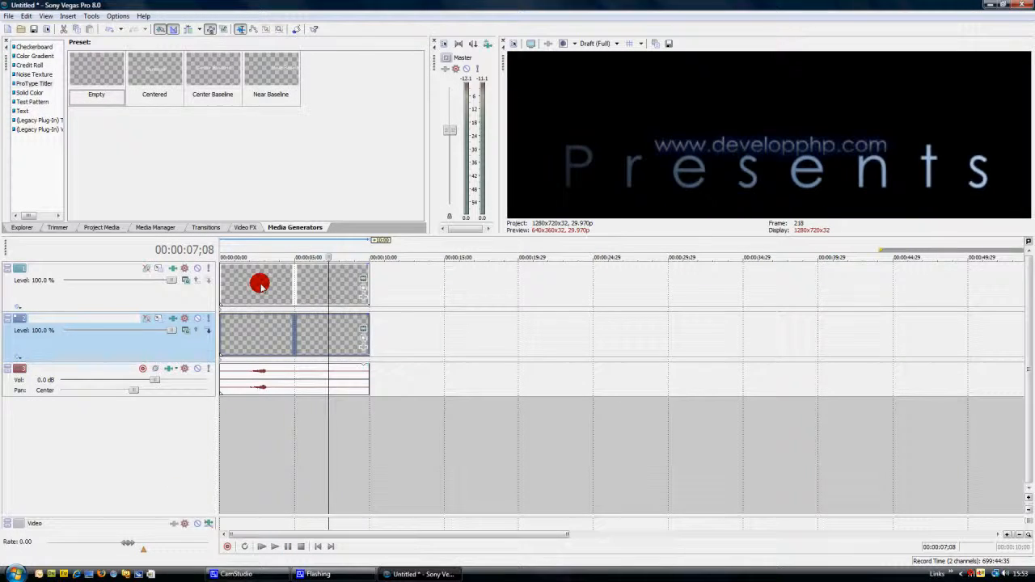
Move the "Presents" title event to start where the web address title ends, at about 10 seconds, and play back the sequence
{"action": "left_click_drag", "start_coordinate": [260, 284], "coordinate": [408, 284]}
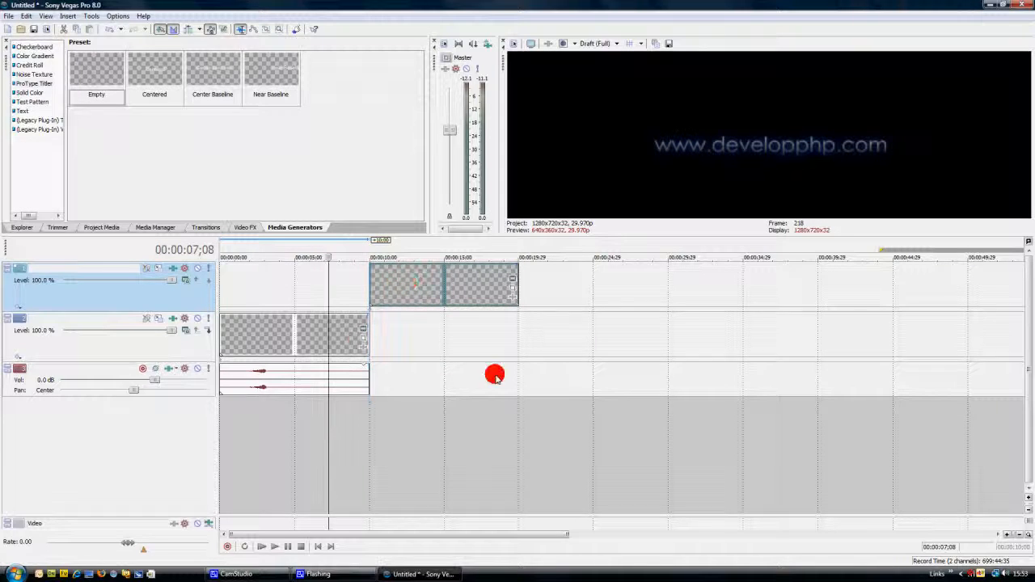
{"action": "left_click", "coordinate": [261, 547]}
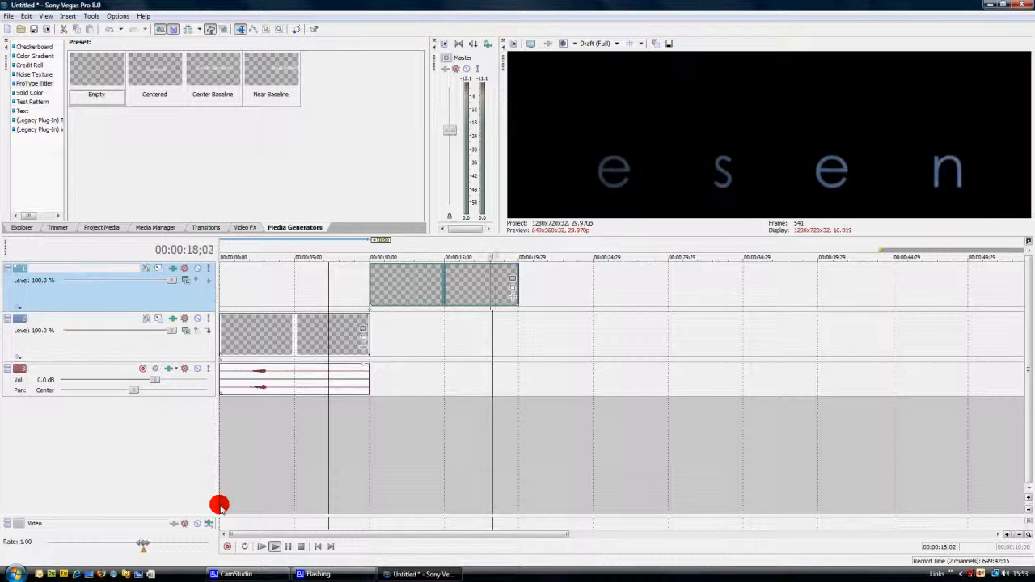
{"action": "left_click", "coordinate": [299, 547]}
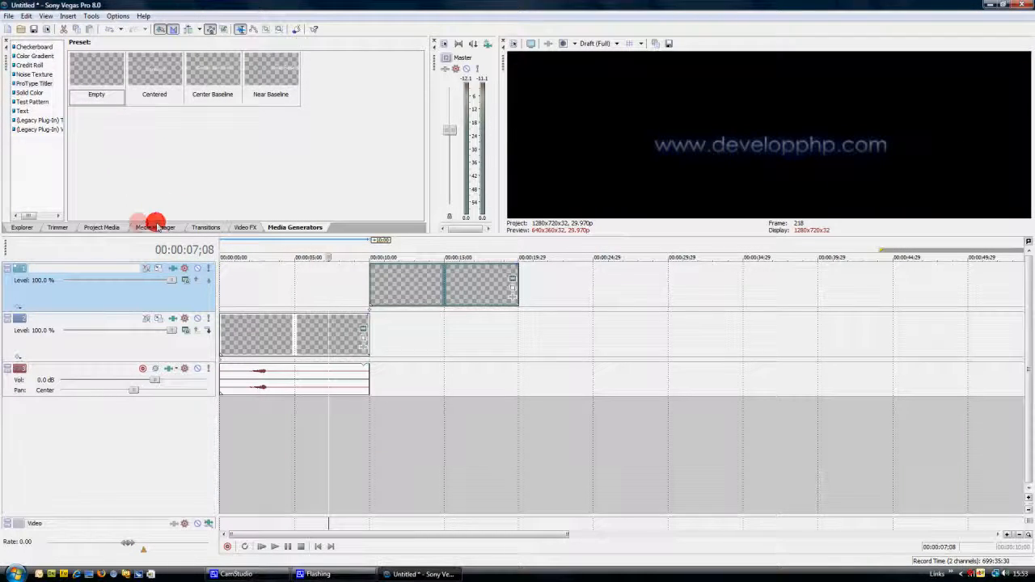
Add Magic zing.wav on a new audio track and align its start with the "Presents" letters beginning to spread, at 00:00:16;18
{"action": "left_click", "coordinate": [99, 227]}
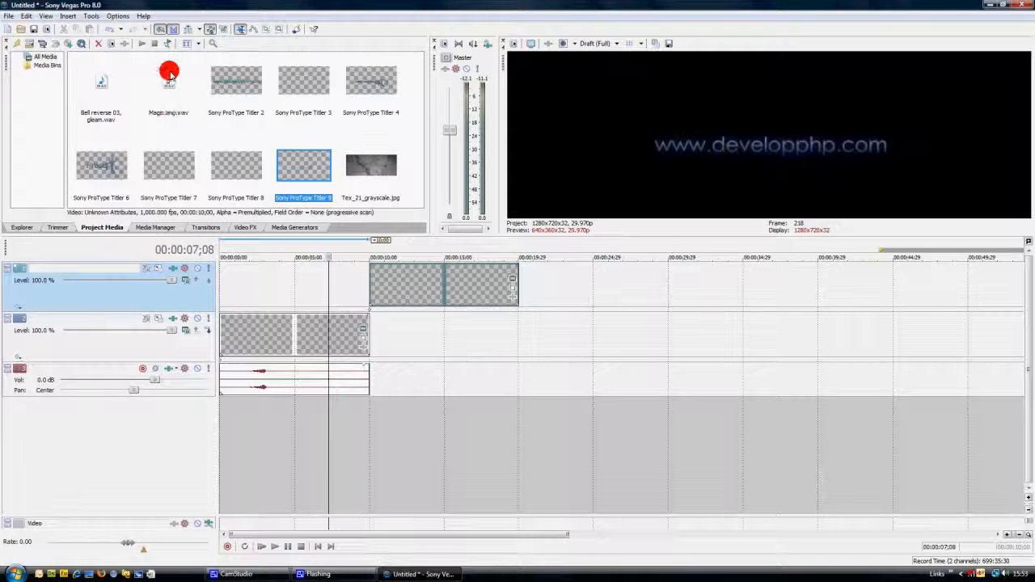
{"action": "mouse_move", "coordinate": [169, 73]}
{"action": "left_mouse_down"}
{"action": "mouse_move", "coordinate": [178, 136]}
{"action": "mouse_move", "coordinate": [434, 427]}
{"action": "mouse_move", "coordinate": [409, 424]}
{"action": "mouse_move", "coordinate": [509, 417]}
{"action": "left_mouse_up"}
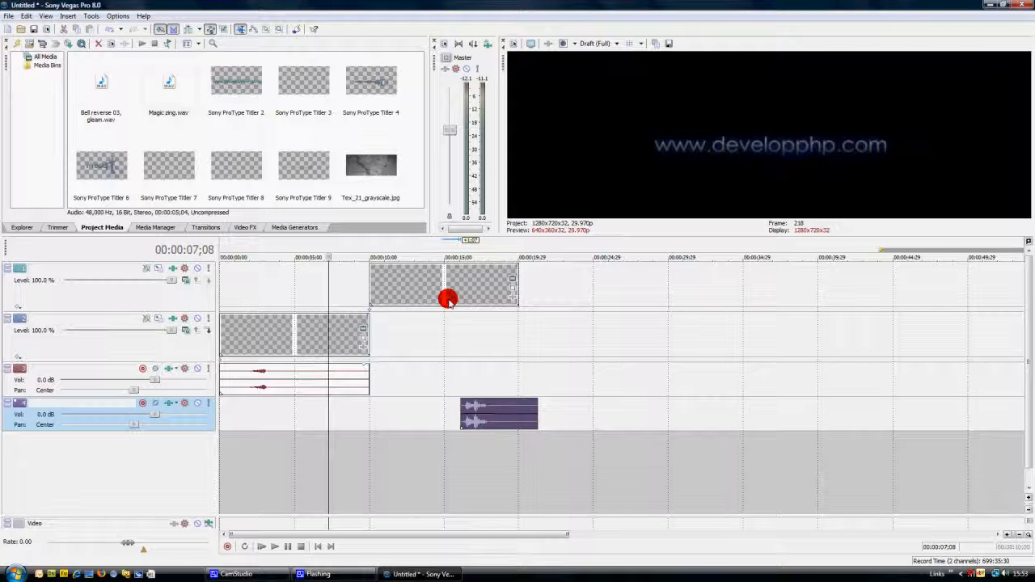
{"action": "left_click", "coordinate": [422, 417]}
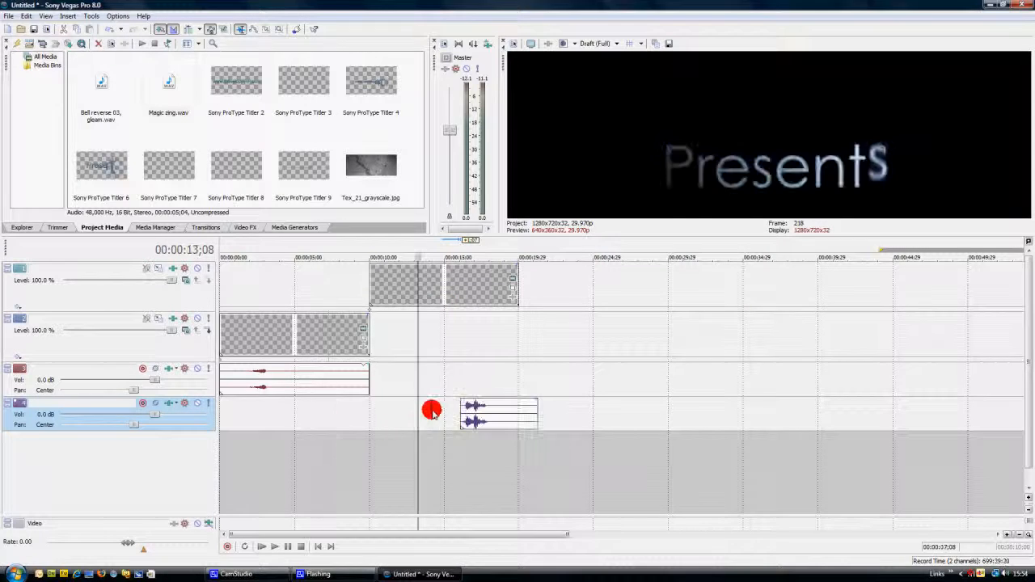
{"action": "left_click", "coordinate": [436, 414]}
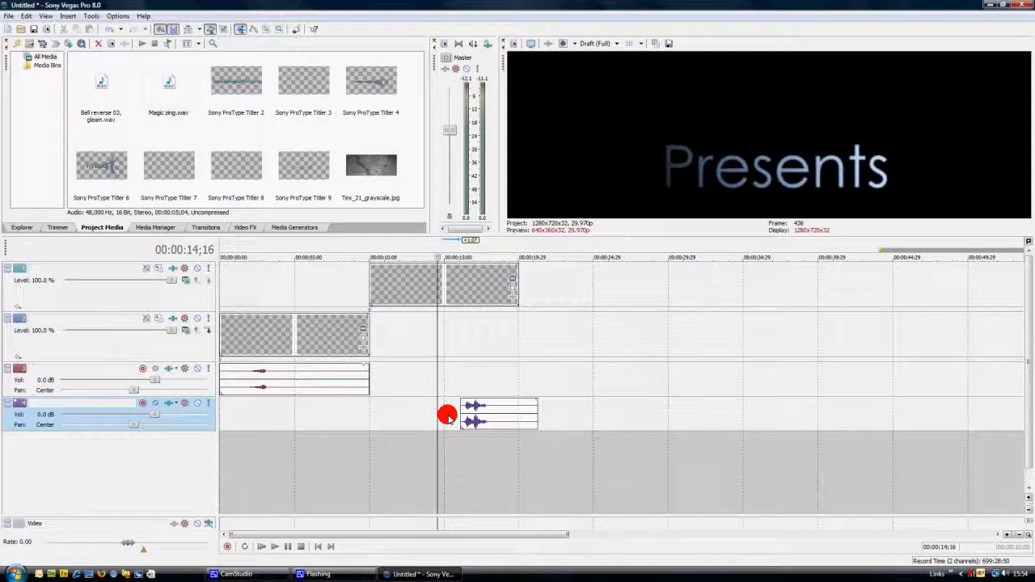
{"action": "left_click", "coordinate": [447, 416]}
{"action": "left_click", "coordinate": [467, 390]}
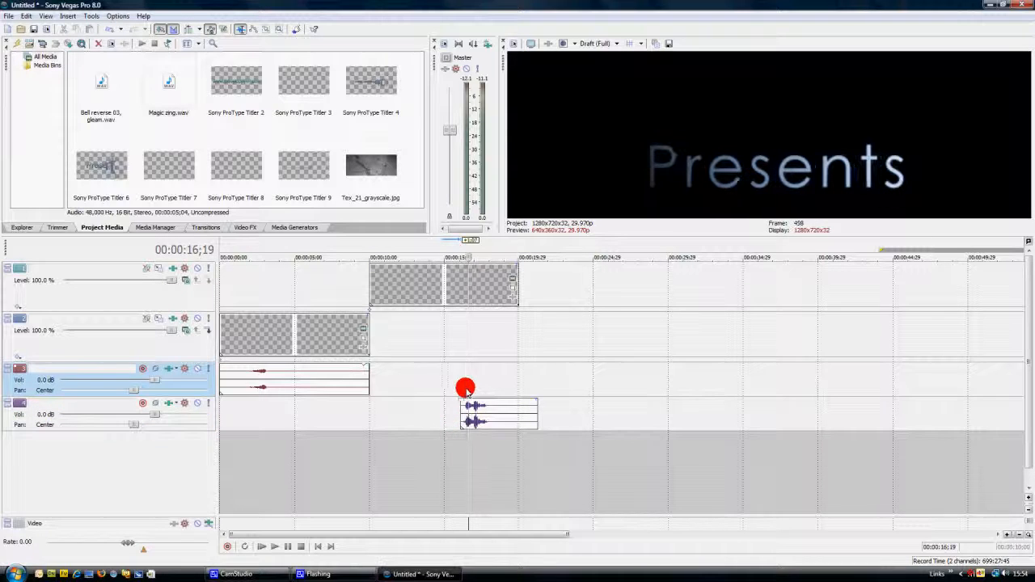
{"action": "left_click", "coordinate": [458, 388]}
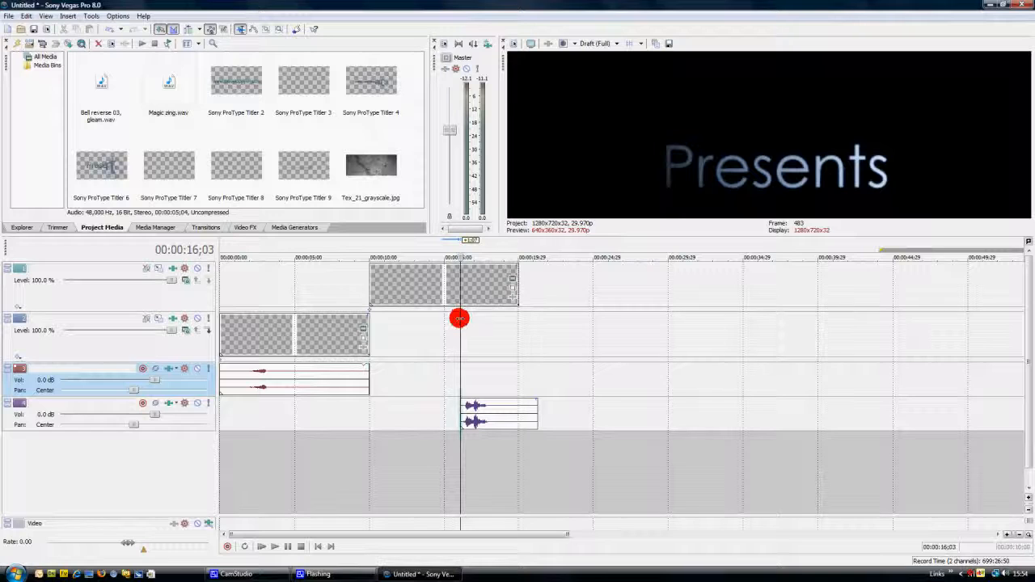
{"action": "mouse_move", "coordinate": [463, 318]}
{"action": "left_mouse_down"}
{"action": "mouse_move", "coordinate": [439, 319]}
{"action": "mouse_move", "coordinate": [466, 329]}
{"action": "left_mouse_up"}
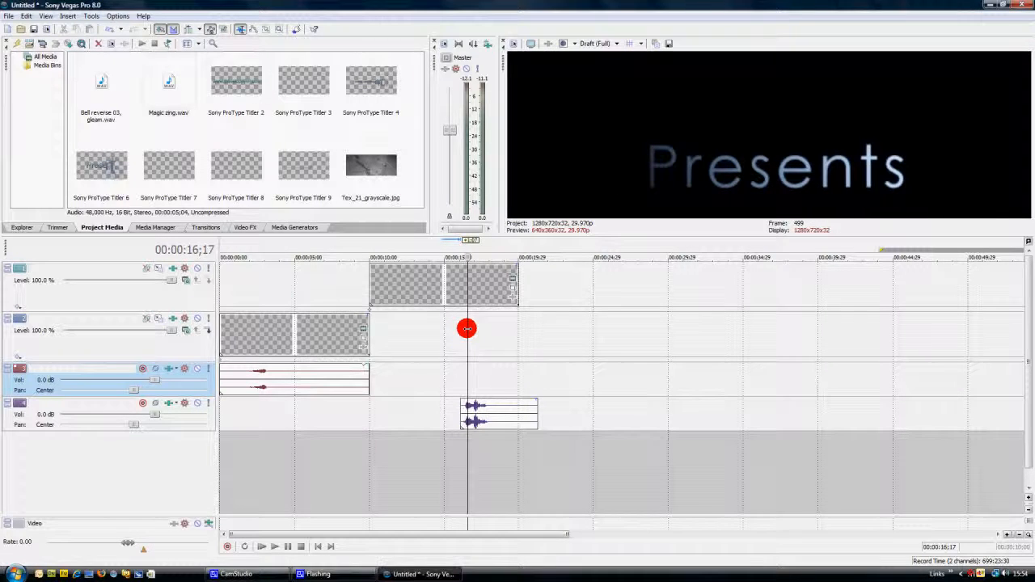
{"action": "left_click", "coordinate": [496, 449]}
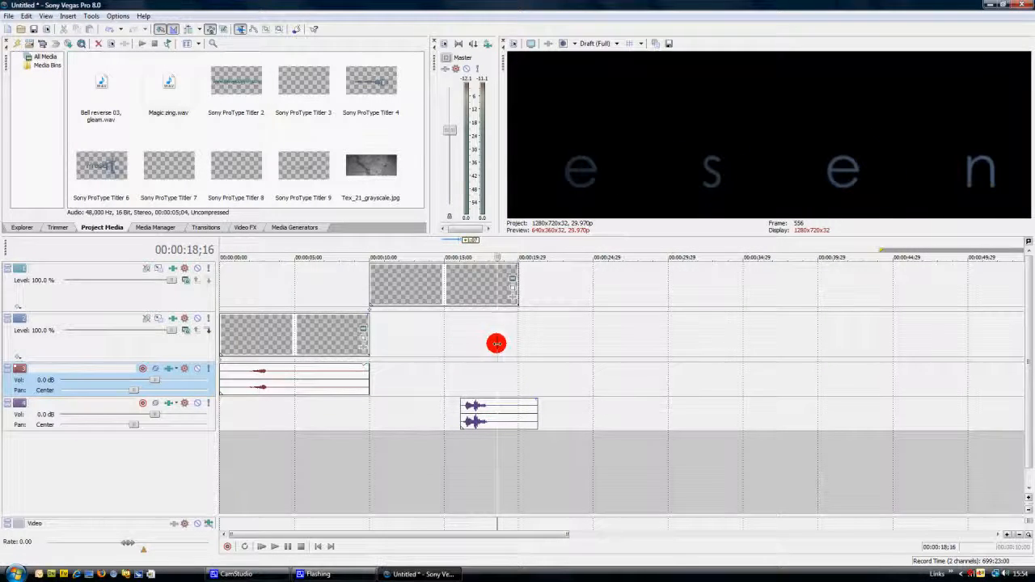
{"action": "left_click_drag", "start_coordinate": [497, 344], "coordinate": [467, 340]}
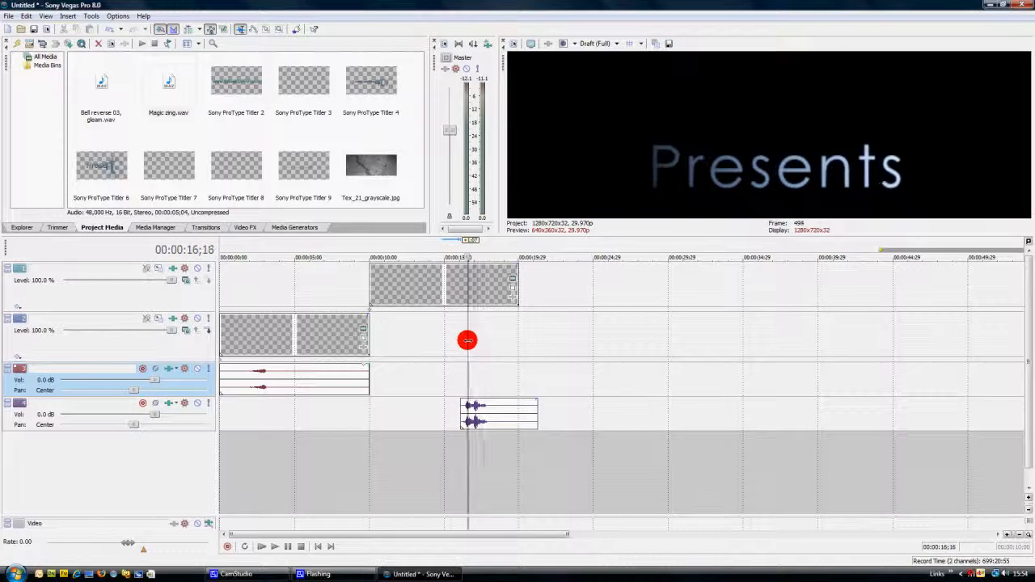
{"action": "left_click_drag", "start_coordinate": [515, 419], "coordinate": [522, 420]}
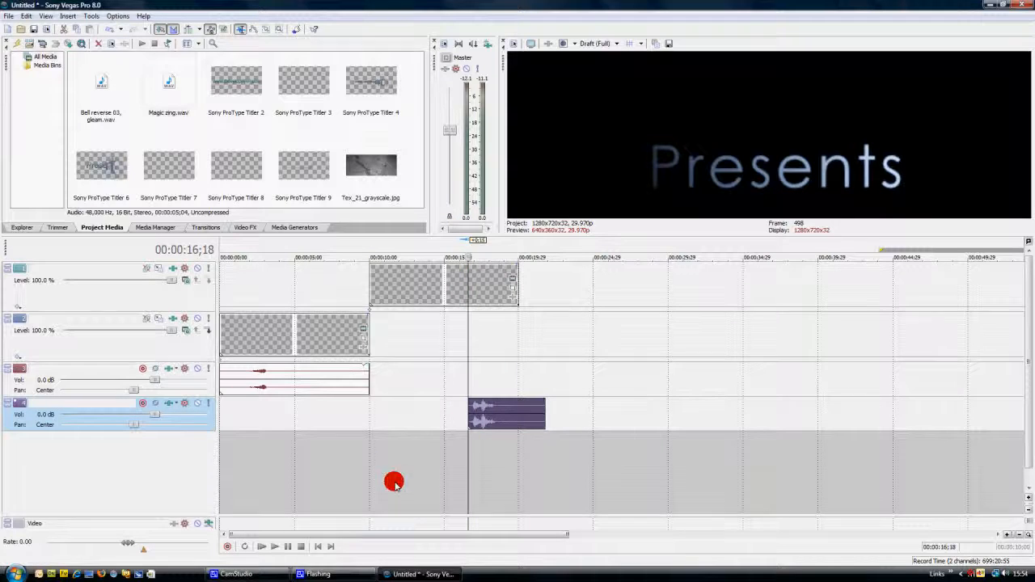
Play back the "Presents" section from about 00:00:13;10 to check the sound effect's timing
{"action": "left_click", "coordinate": [418, 398]}
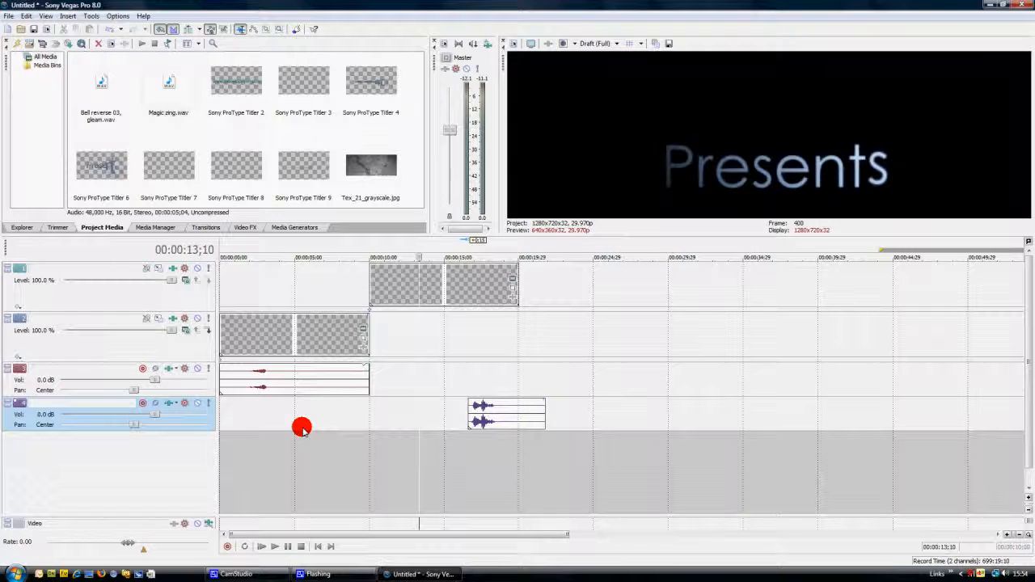
{"action": "left_click", "coordinate": [275, 546]}
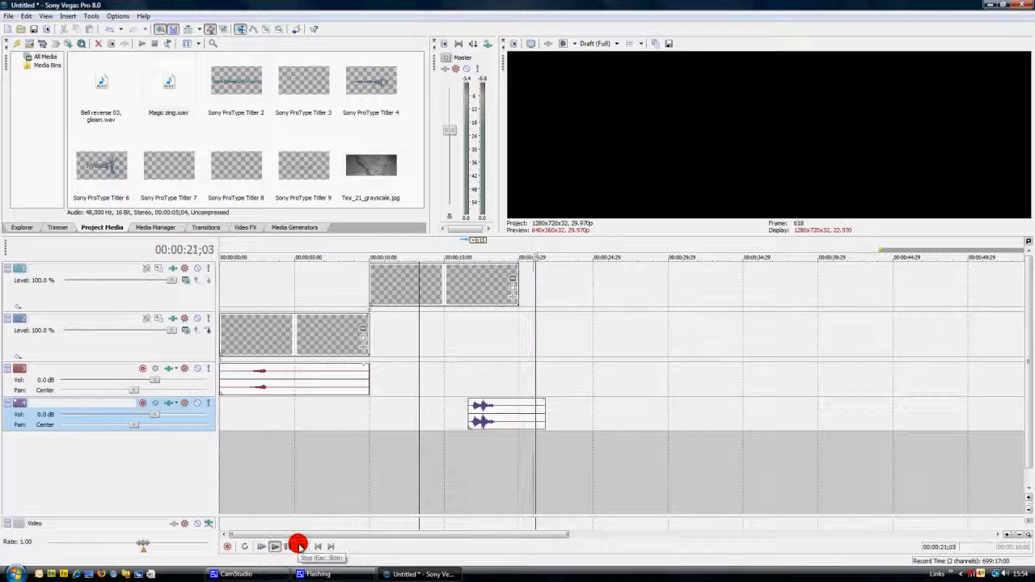
{"action": "left_click", "coordinate": [300, 546]}
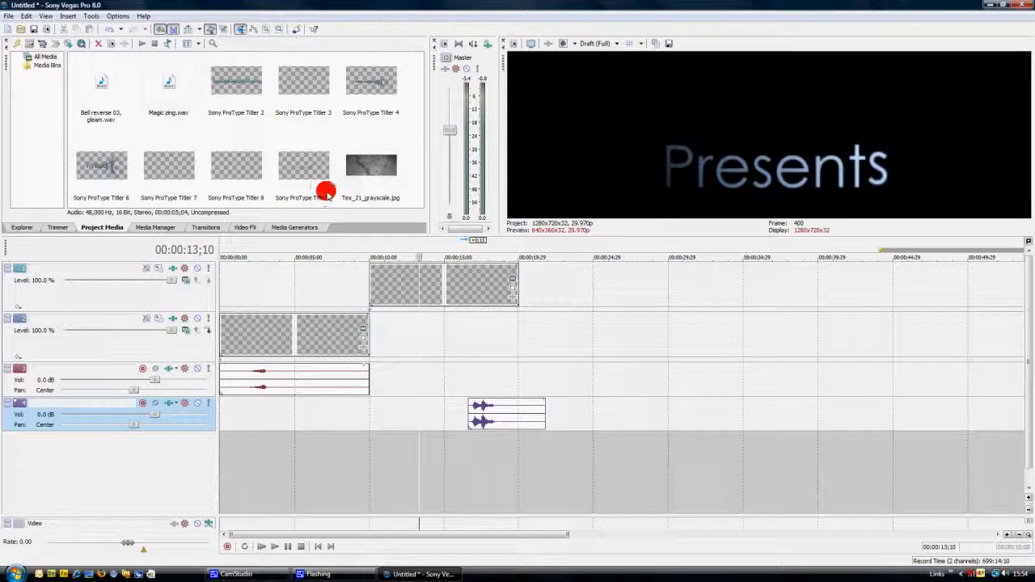
Add Tex_21_grayscale.jpg on a new lowest video track from the project start and extend it to the end of the "Presents" title, keeping 100 % opacity
{"action": "left_click_drag", "start_coordinate": [373, 167], "coordinate": [228, 459]}
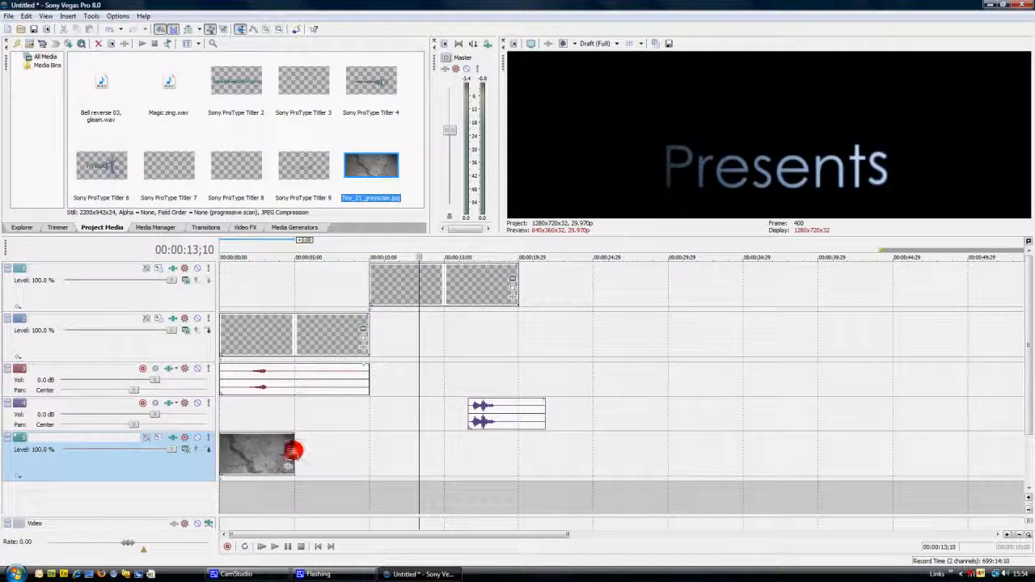
{"action": "left_click_drag", "start_coordinate": [293, 450], "coordinate": [524, 447]}
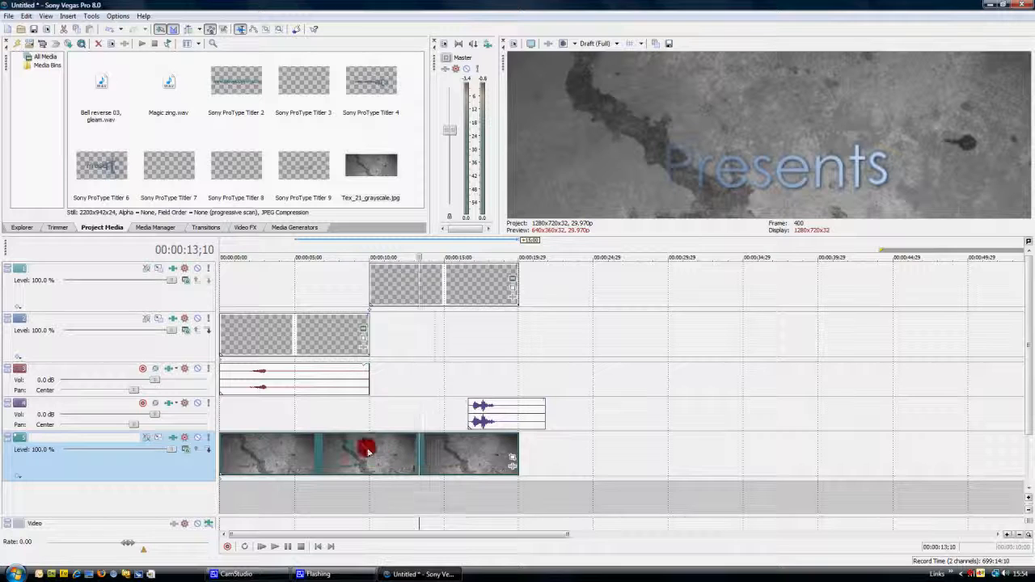
{"action": "mouse_move", "coordinate": [368, 435]}
{"action": "left_mouse_down"}
{"action": "mouse_move", "coordinate": [368, 455]}
{"action": "mouse_move", "coordinate": [367, 424]}
{"action": "left_mouse_up"}
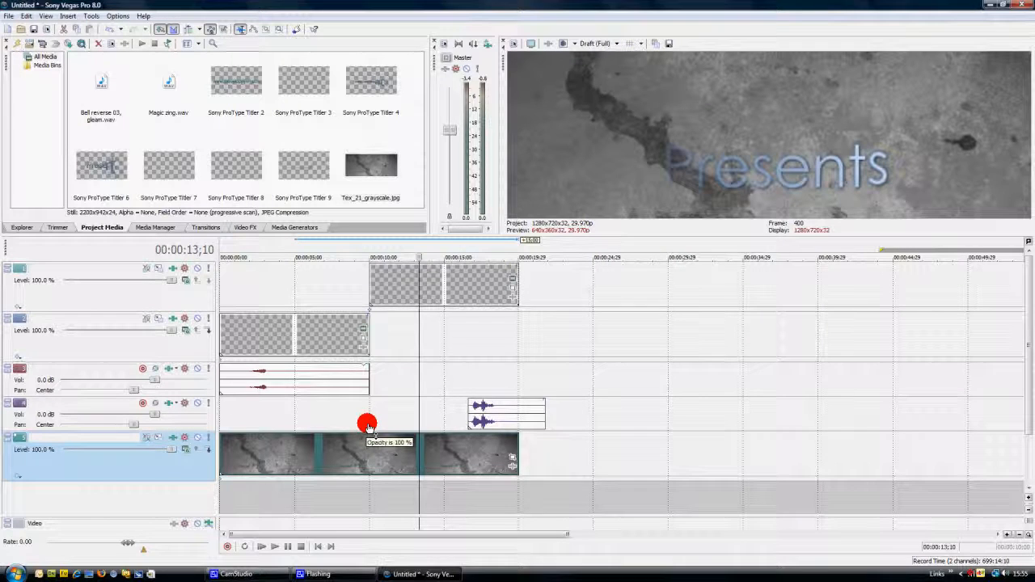
Play the whole intro from the start to review it over the texture background, and return the playhead to 00:00:00;00
{"action": "left_click", "coordinate": [263, 546]}
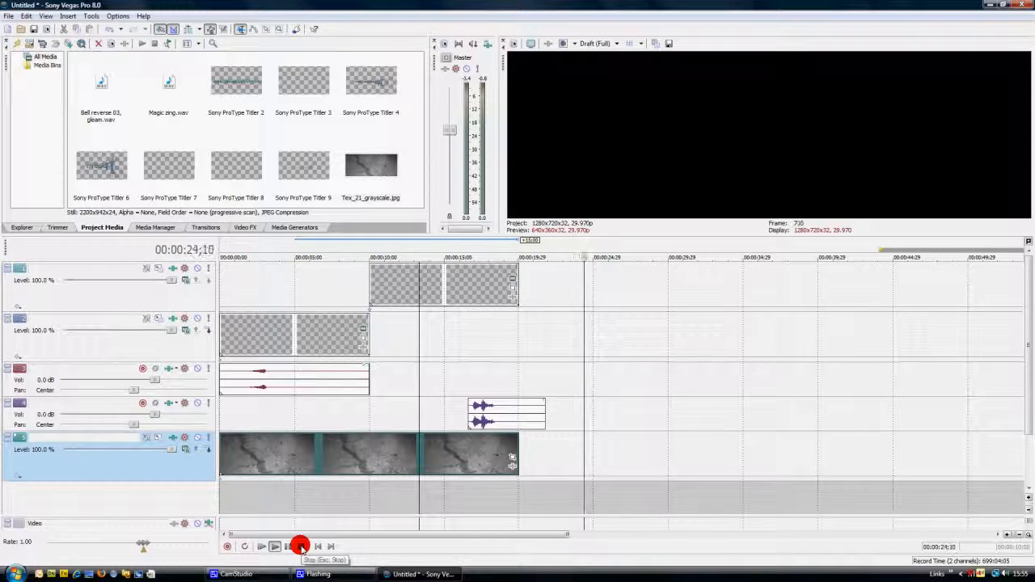
{"action": "left_click", "coordinate": [300, 547]}
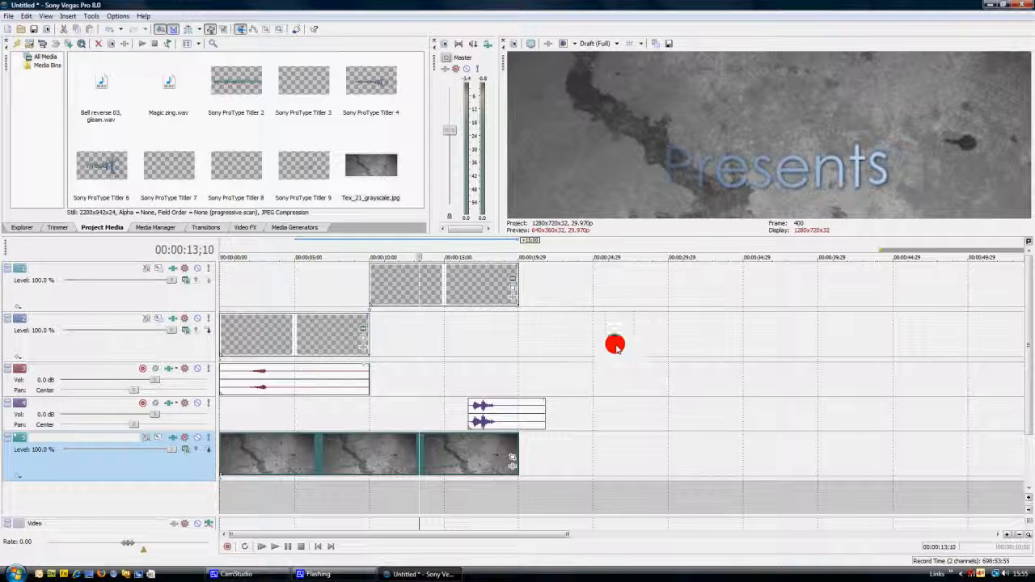
{"action": "left_click_drag", "start_coordinate": [418, 320], "coordinate": [137, 319]}
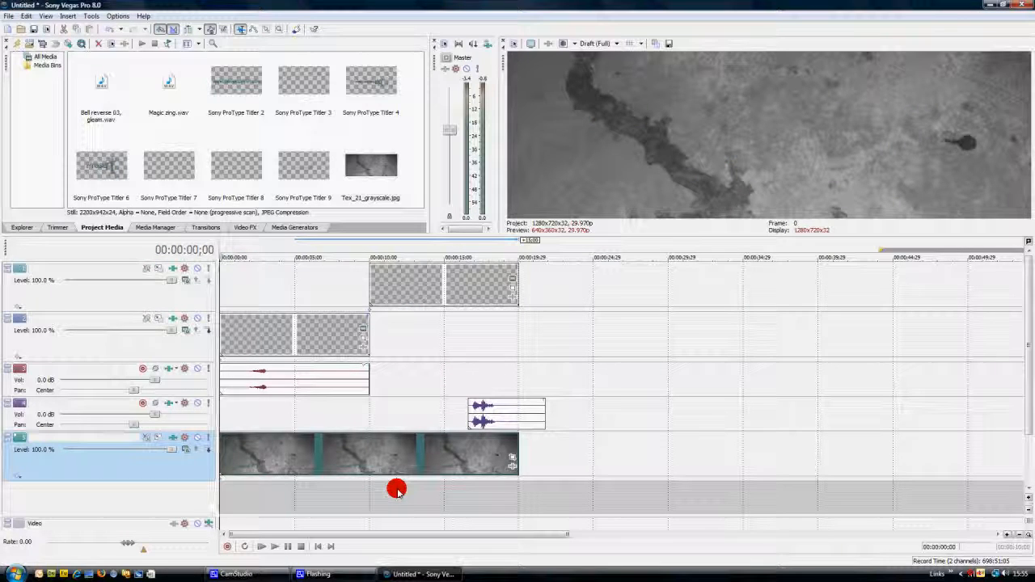
{"action": "mouse_move", "coordinate": [401, 578]}
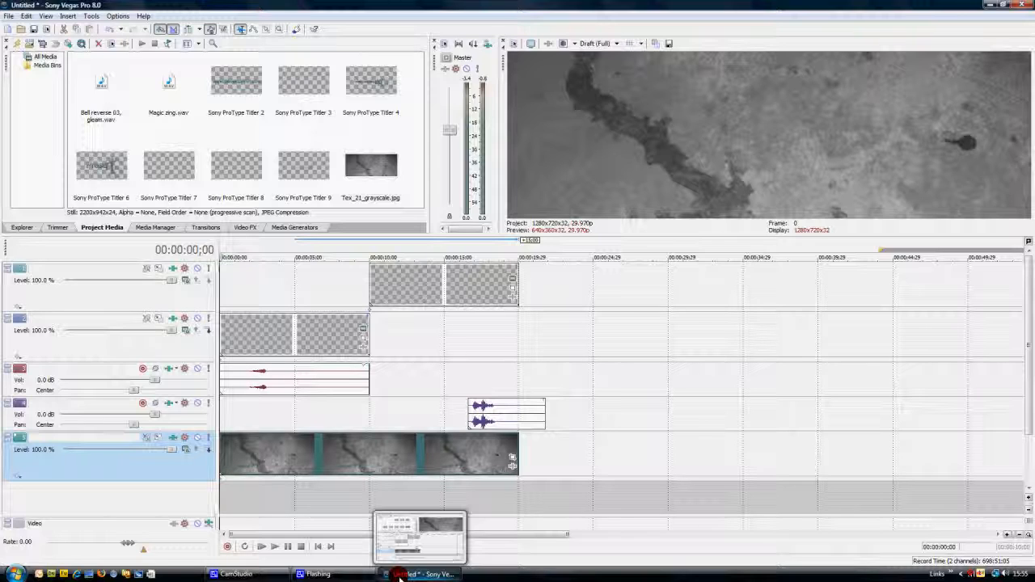